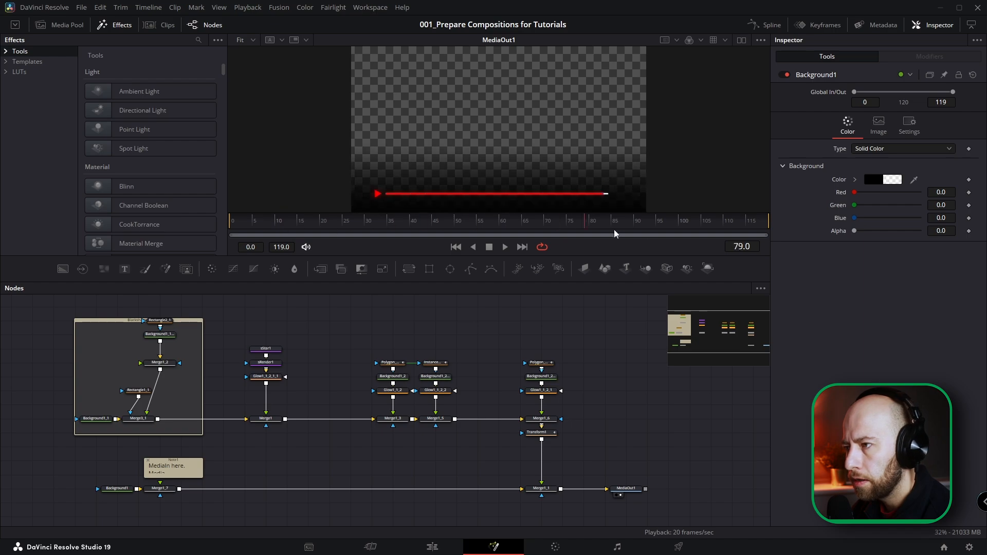
Step: Duplicate the Fusion Composition clip further along track V2 and open the copy on the Fusion page
drag(421, 227, 222, 242)
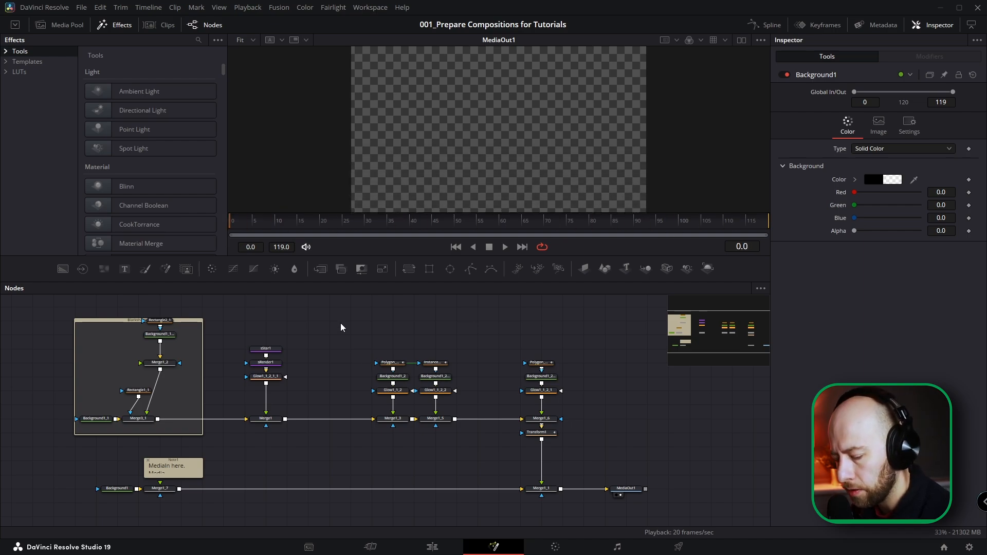
click(432, 547)
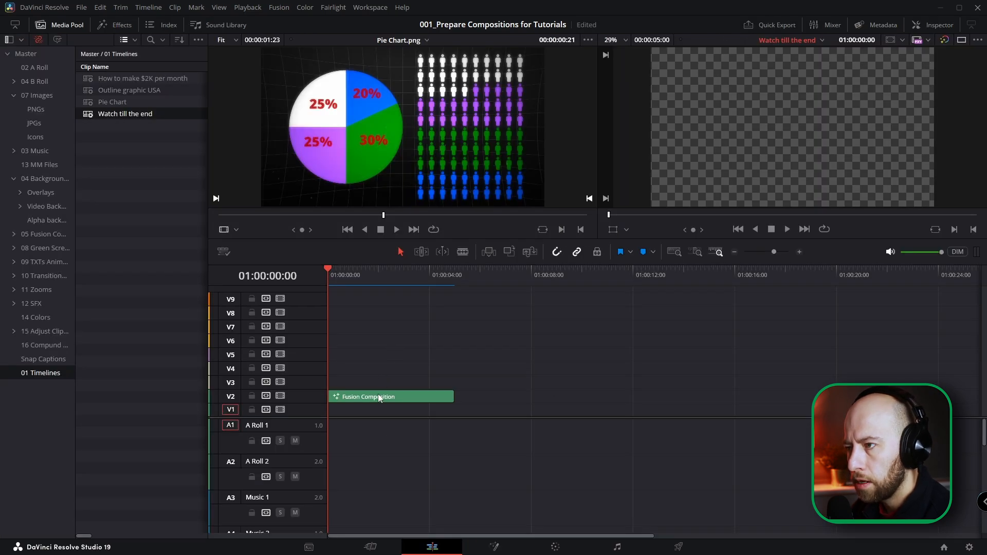
drag(370, 396, 530, 402)
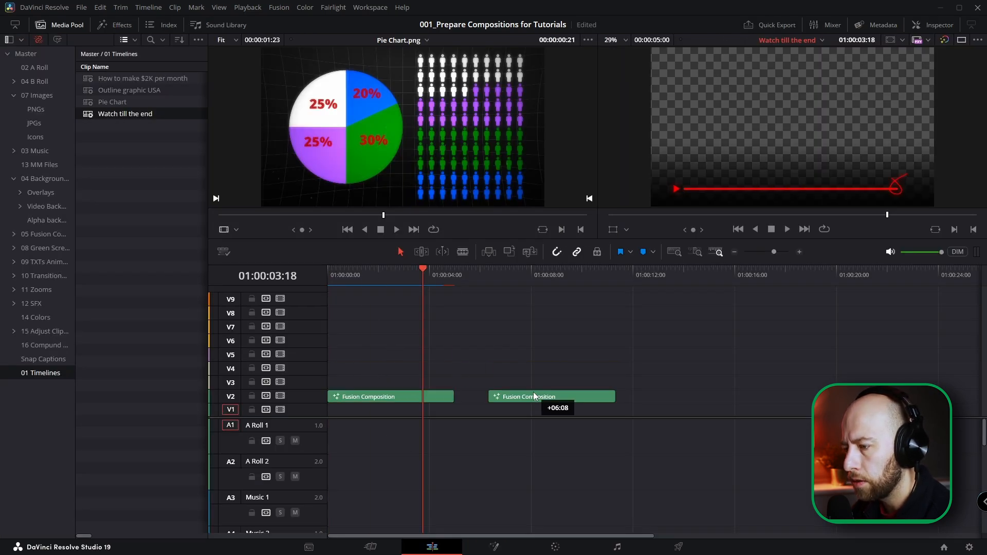
click(517, 279)
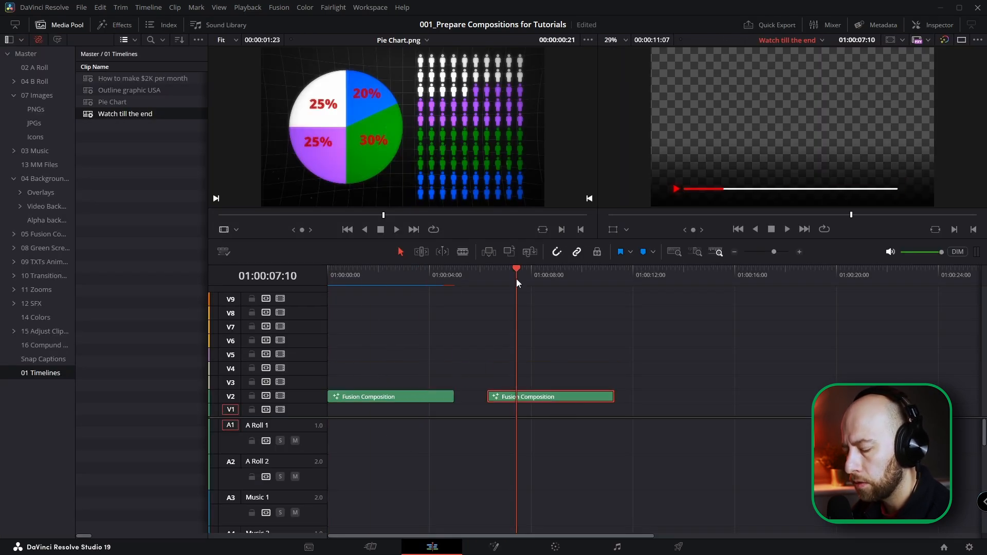
click(494, 547)
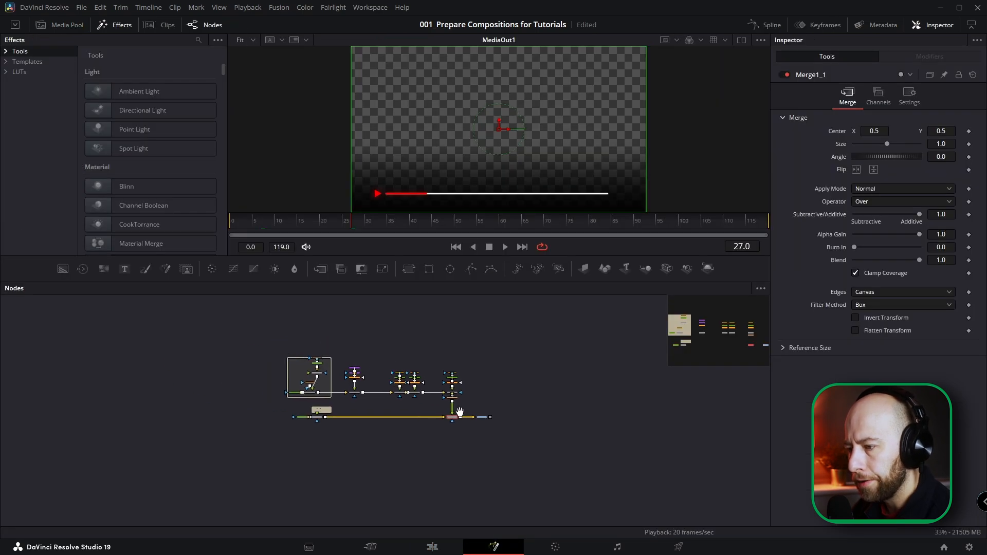
Step: Delete every node except MediaOut1, then connect a new transparent Background node to it and enlarge the viewer area
drag(465, 334, 227, 446)
key(Delete)
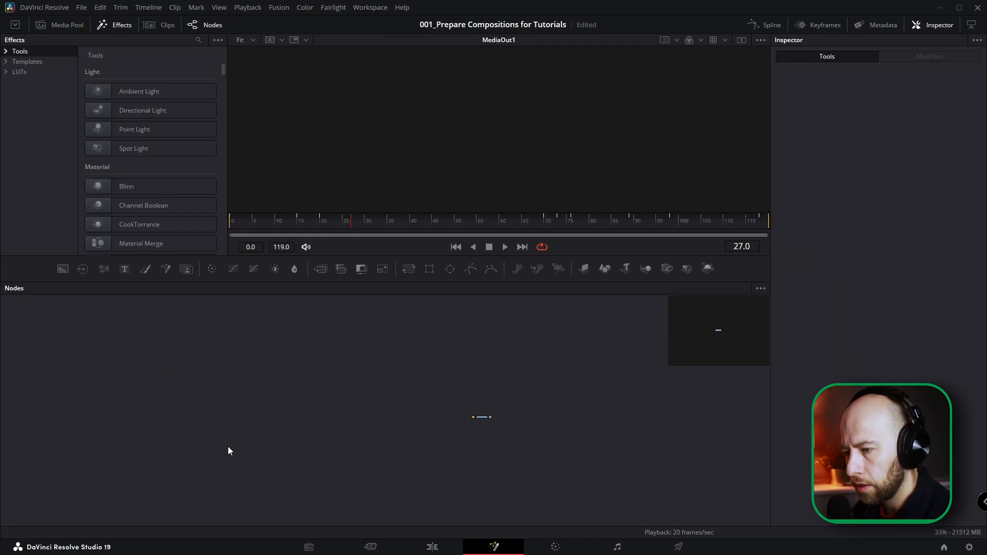
drag(60, 267, 252, 404)
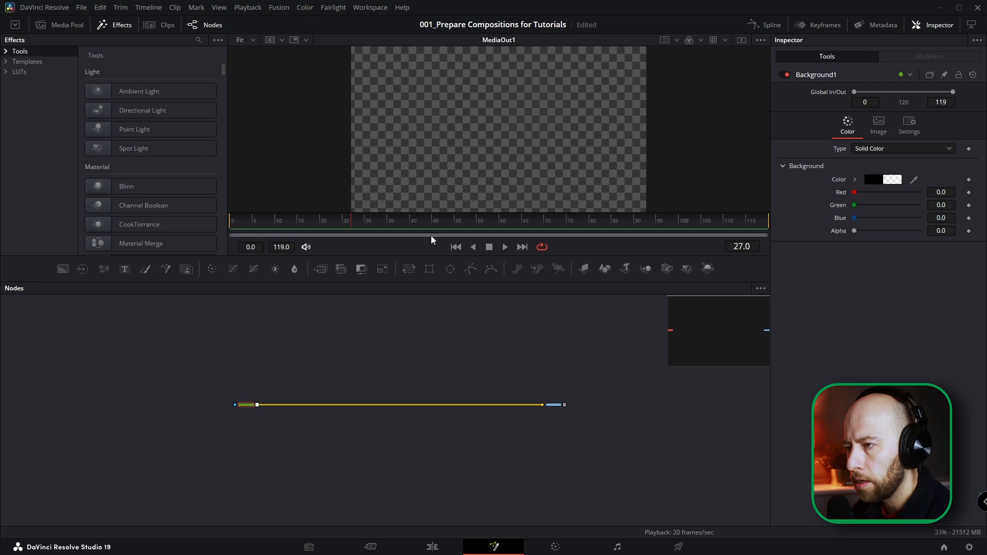
drag(454, 255, 452, 284)
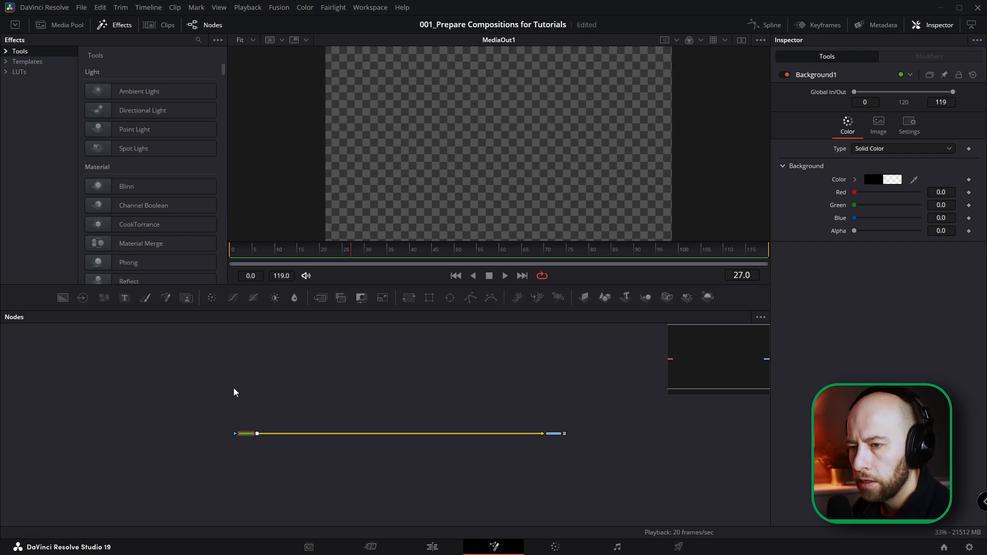
Step: Add two unconnected Background nodes above Background1 in the node graph
drag(62, 298, 236, 409)
click(211, 481)
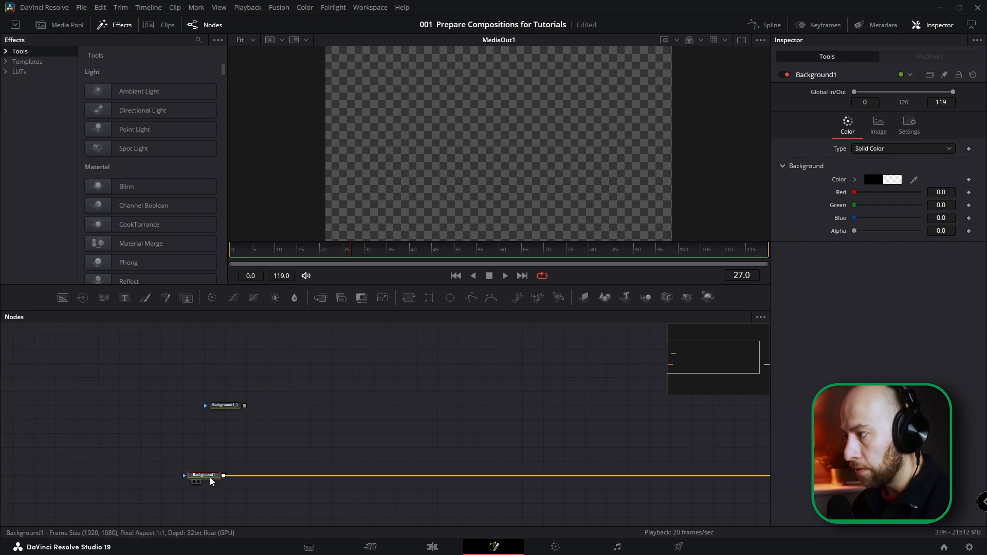
click(226, 405)
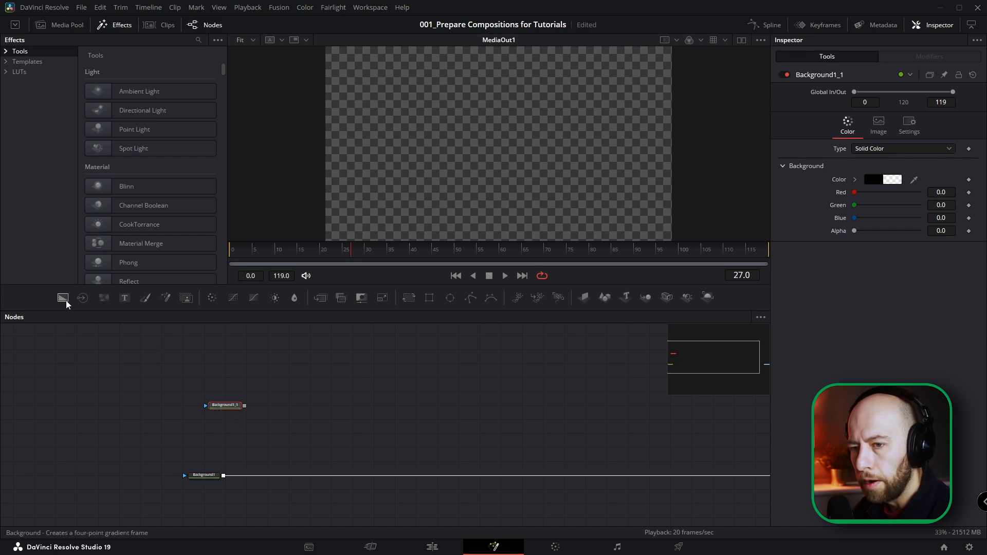
drag(63, 299, 280, 372)
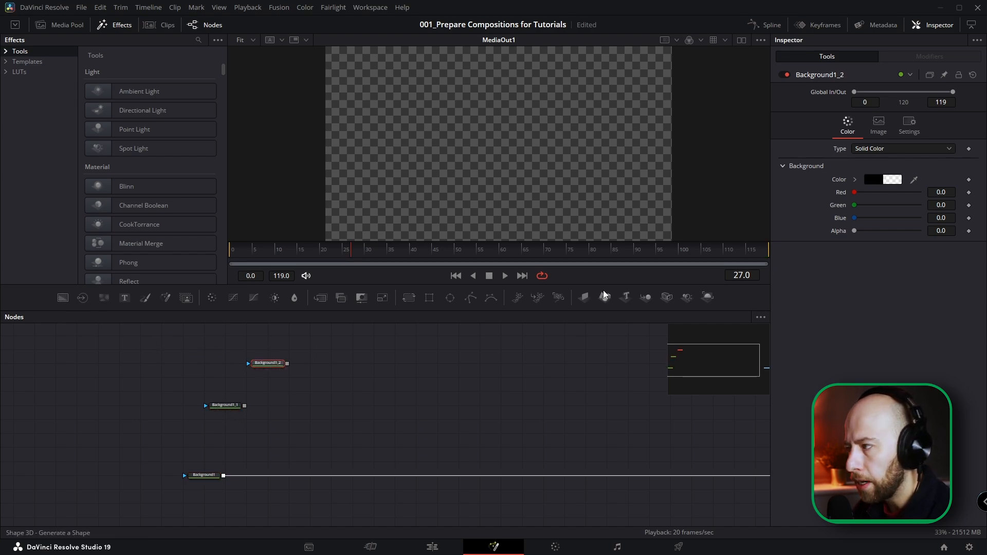
Step: Set the topmost Background node's alpha to 1.0 and rename it BG_Black
double_click(858, 231)
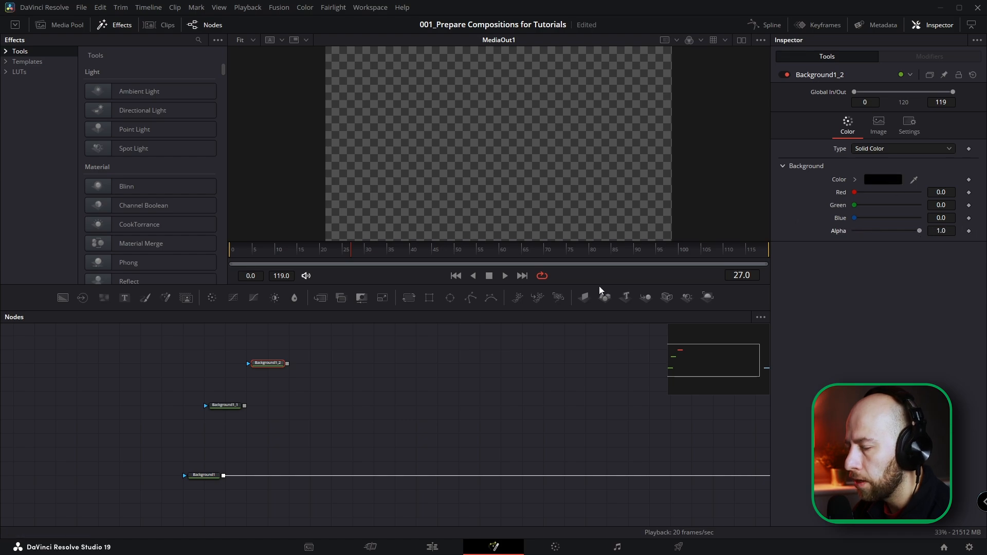
key(F2)
text(BG_Black)
key(Return)
Step: Merge BG_Black over Background1_1 and that result over Background1, and mask BG_Black with a Rectangle with a 0.2 soft edge
drag(288, 363, 223, 475)
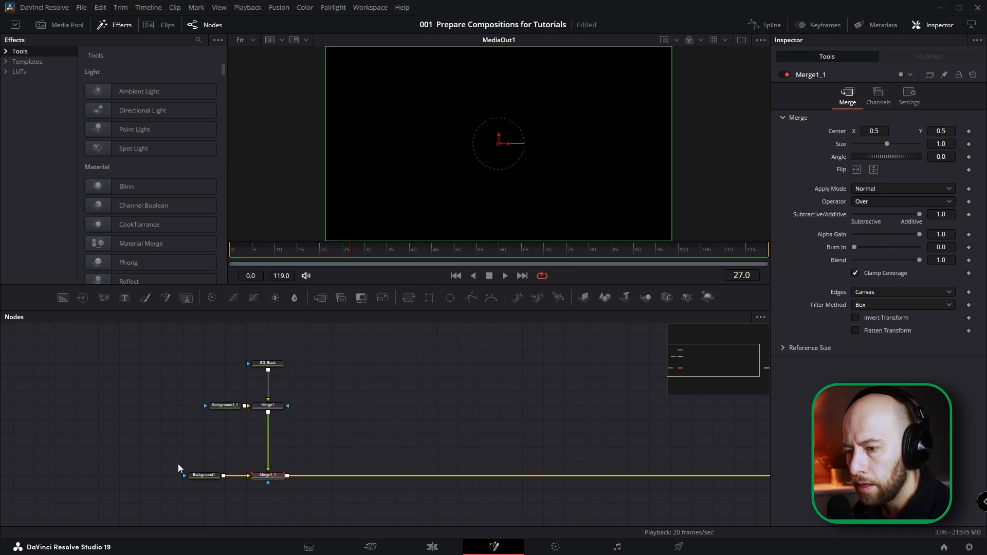
click(267, 363)
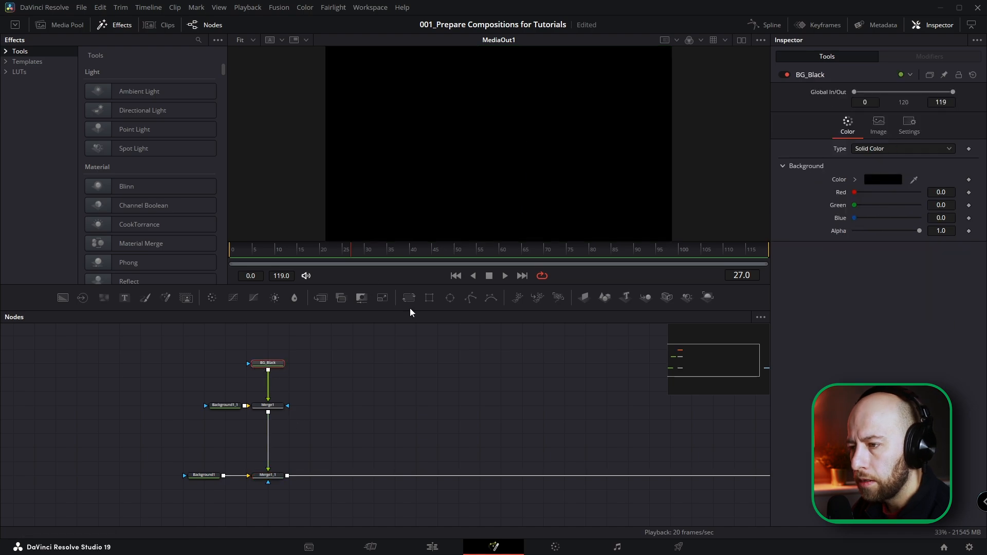
click(429, 299)
drag(856, 158, 945, 163)
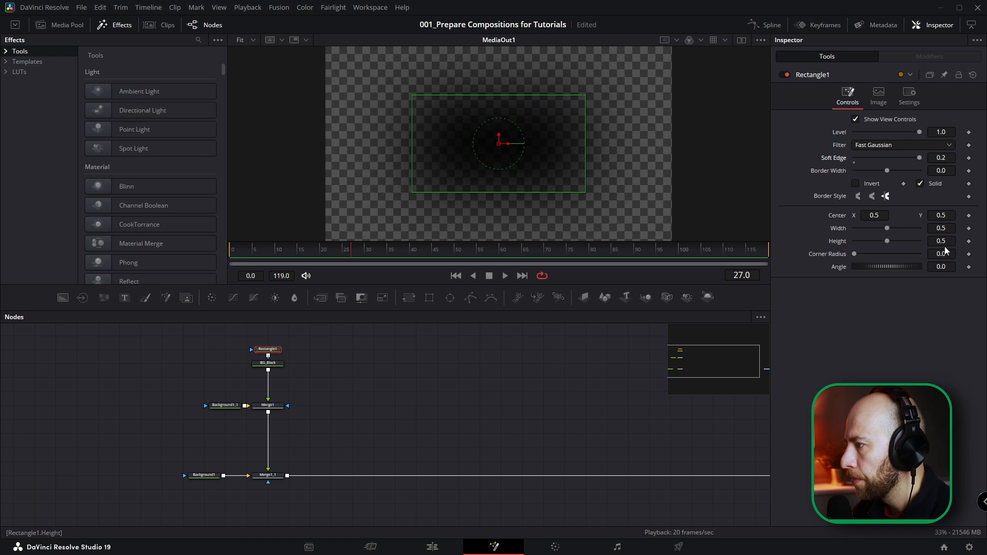
Step: Set the rectangle mask's width to 2.0 and height to 1.0, and move its center down to about Y -0.178
double_click(942, 229)
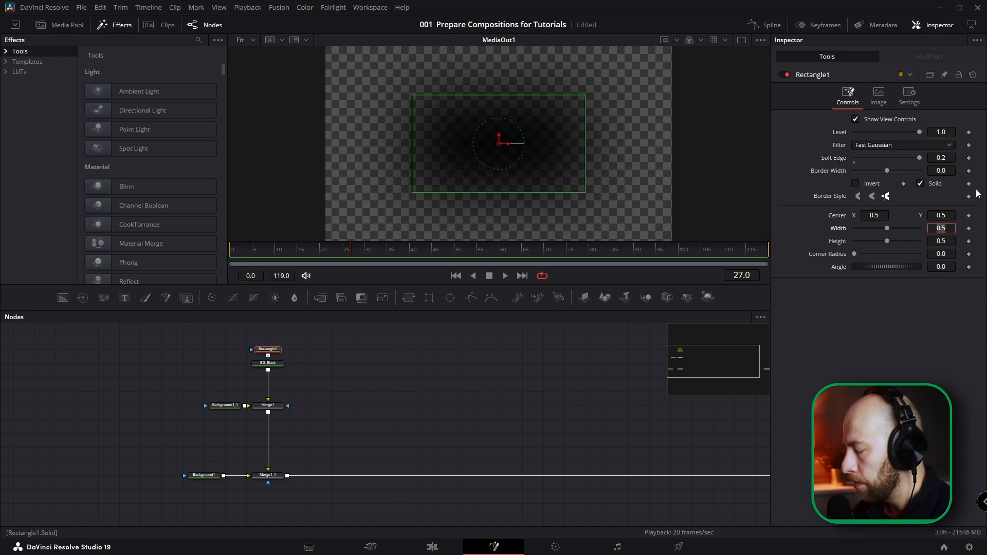
text(2)
key(Tab)
drag(887, 241, 921, 252)
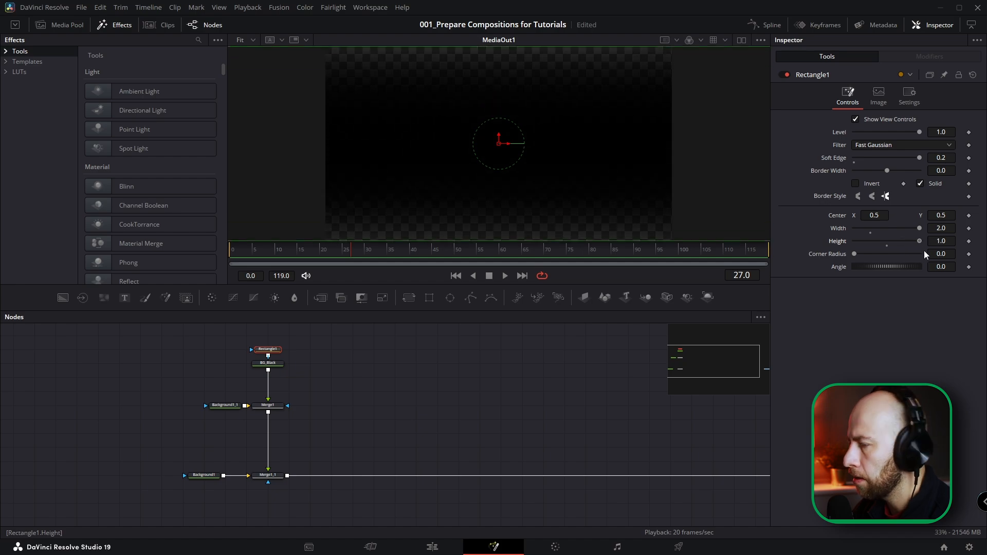
drag(498, 138, 486, 269)
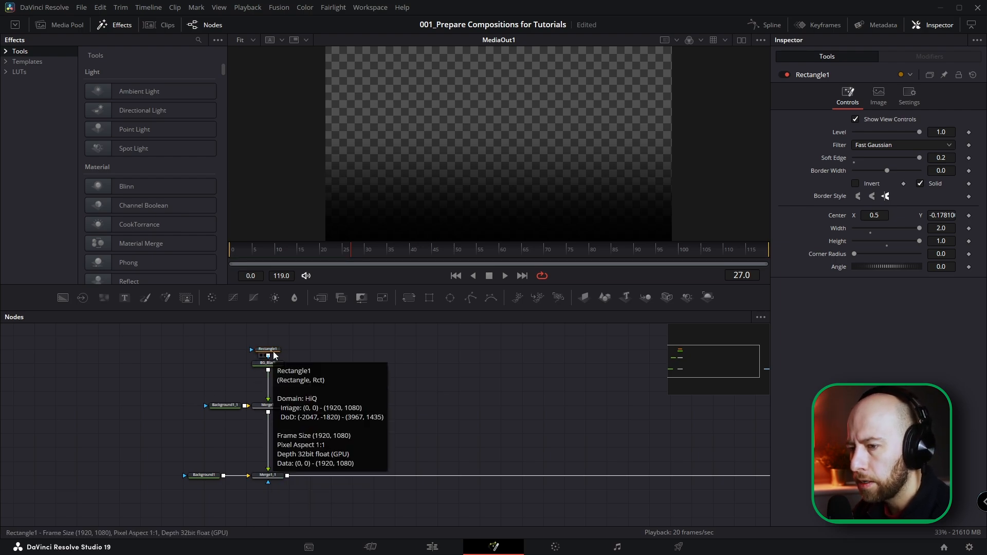
Step: Copy the Rectangle1 mask onto the upper merge, Merge1, and invert the copied mask
key(ctrl+c)
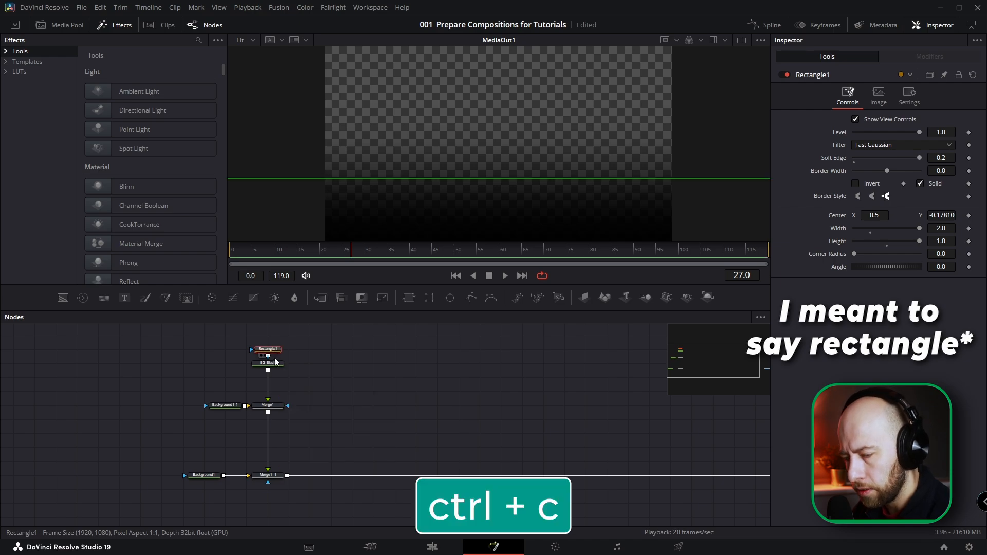
click(274, 407)
key(ctrl+v)
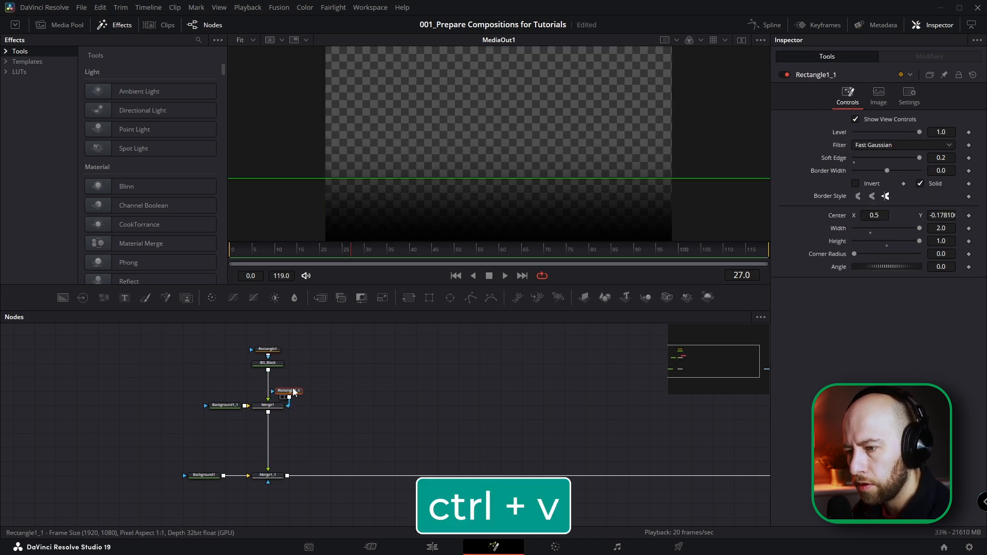
click(856, 184)
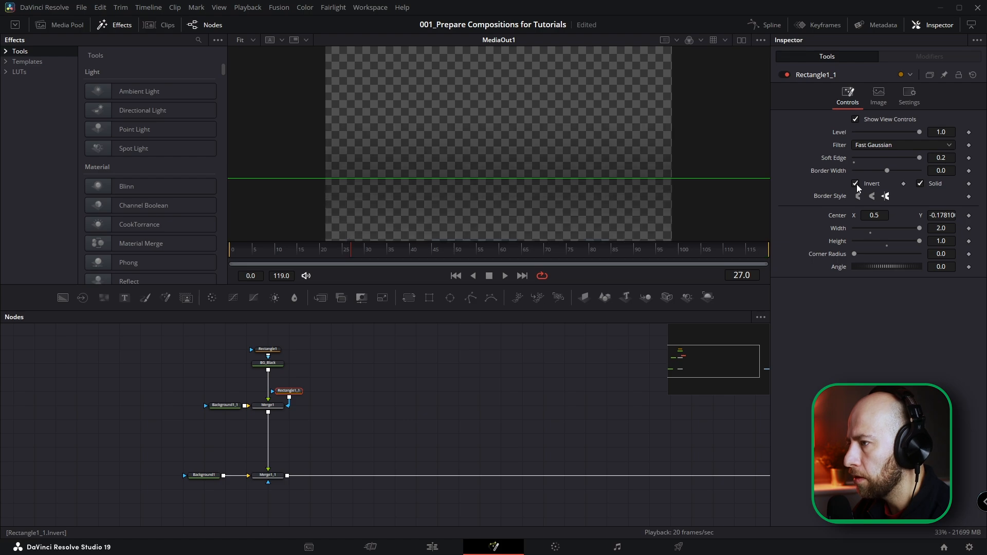
Step: Raise the inverted mask's center to about Y 0.7 to soften the lower black gradient, and fit the image in the viewer
drag(946, 216, 977, 216)
drag(884, 196, 931, 216)
scroll(584, 181, down, 3)
drag(584, 181, 525, 168)
drag(942, 215, 926, 216)
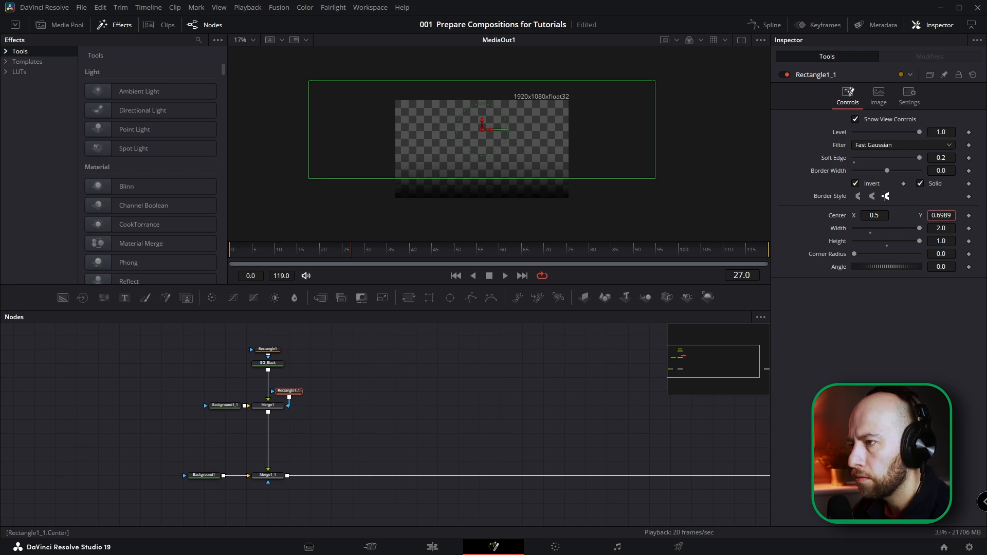
click(493, 190)
scroll(493, 190, up, 3)
key(ctrl+f)
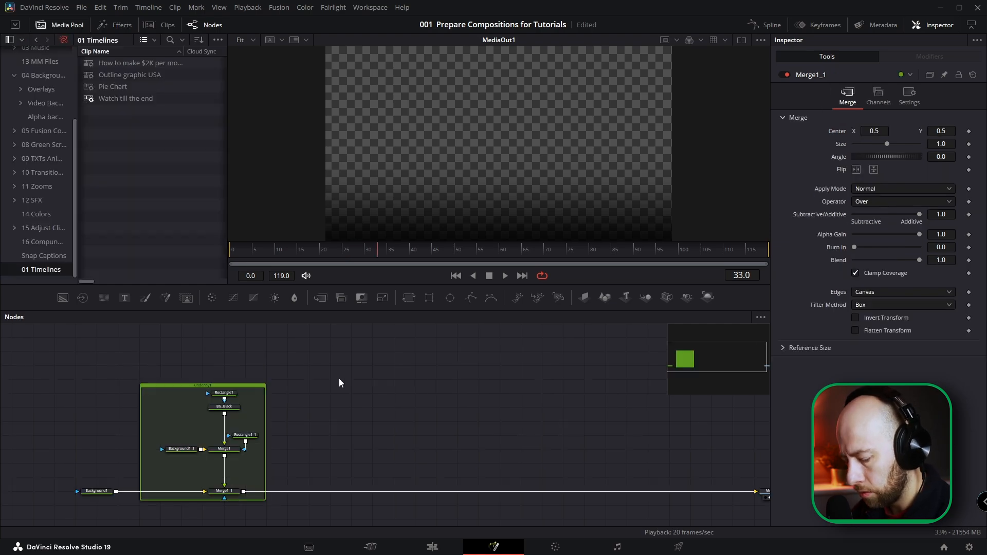
Step: Add an sStar node to the empty area beside the gradient nodes
key(shift+space)
text(under)
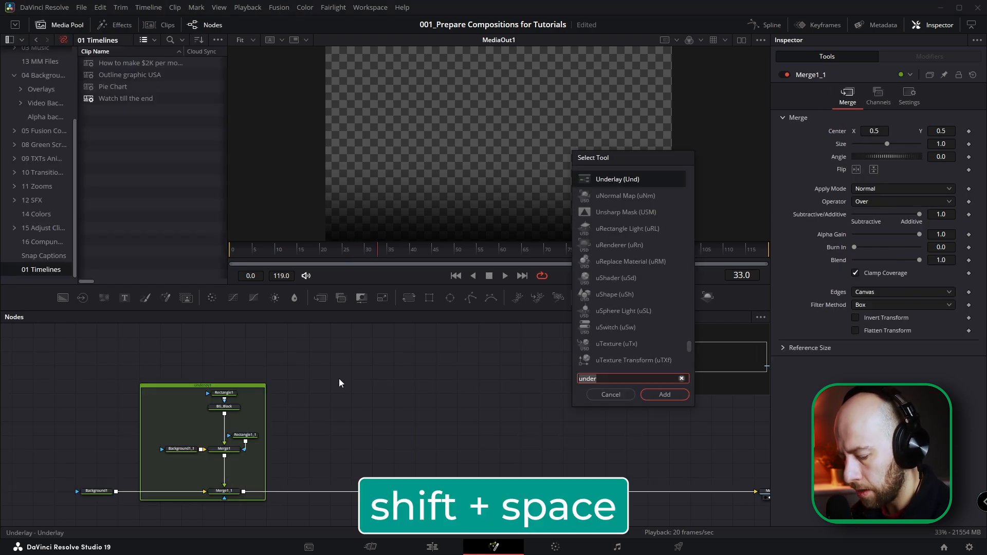
key(BackSpace)
key(BackSpace)
key(BackSpace)
key(BackSpace)
key(BackSpace)
text(sst)
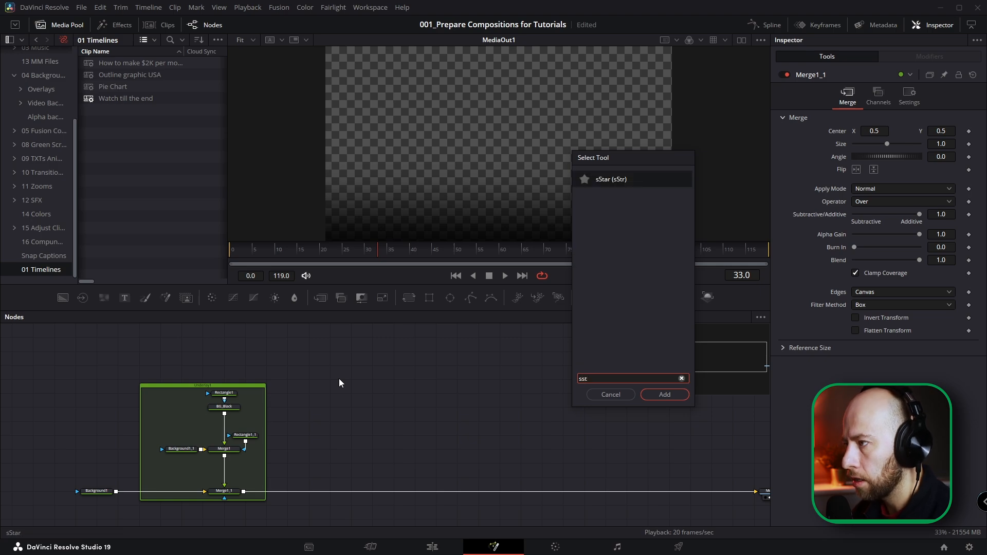
key(Return)
Step: Attach an sRender node to the star, merge it into the main line after Merge1_1, and tidy up the node layout
key(shift+space)
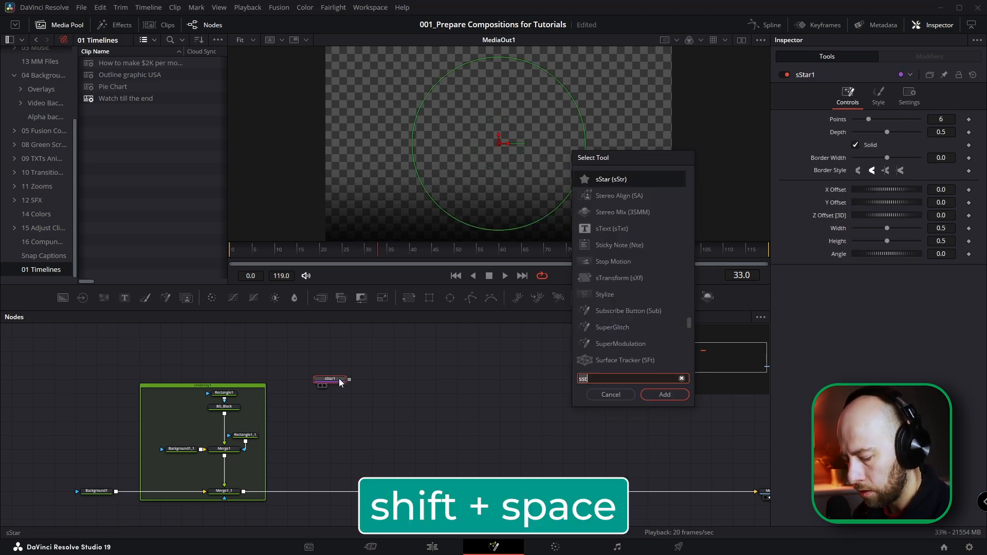
text(sren)
key(Return)
drag(349, 394, 243, 492)
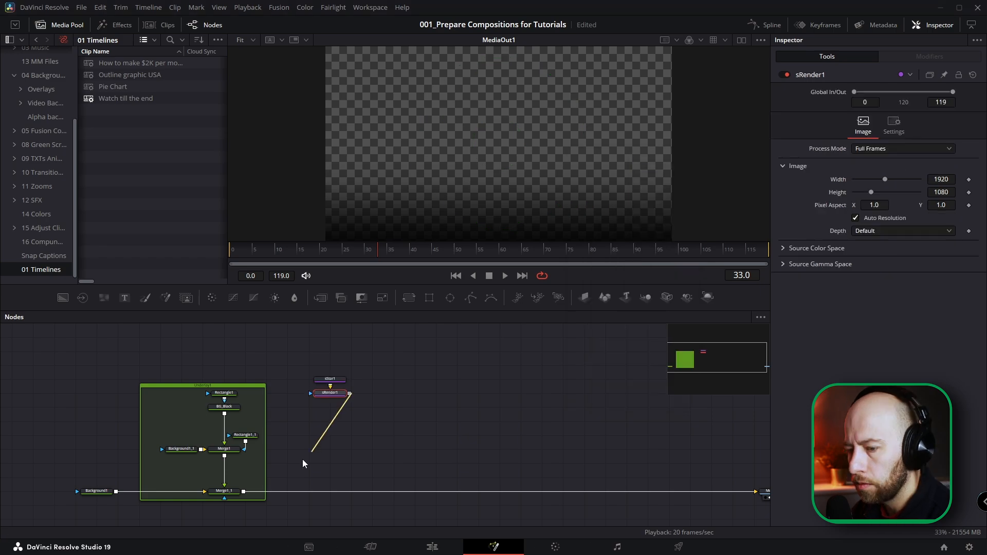
drag(306, 358, 359, 467)
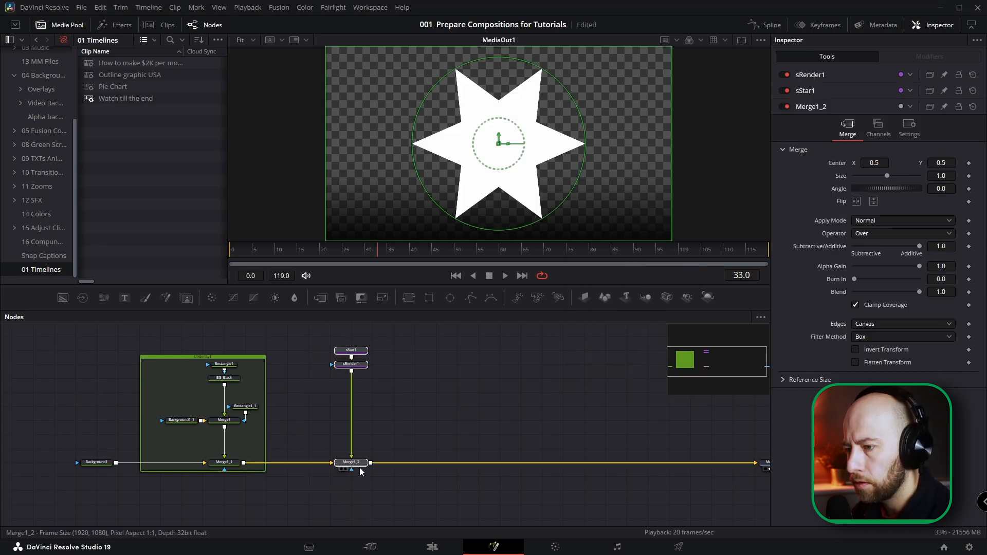
click(375, 400)
Step: Set the star's color to dark red #aa0000
click(351, 350)
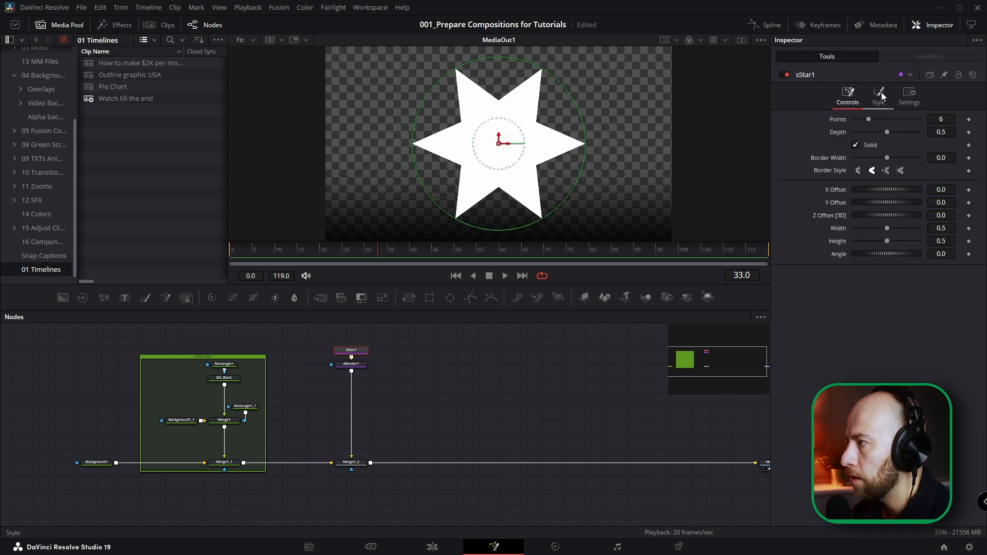
click(878, 98)
click(883, 119)
click(383, 200)
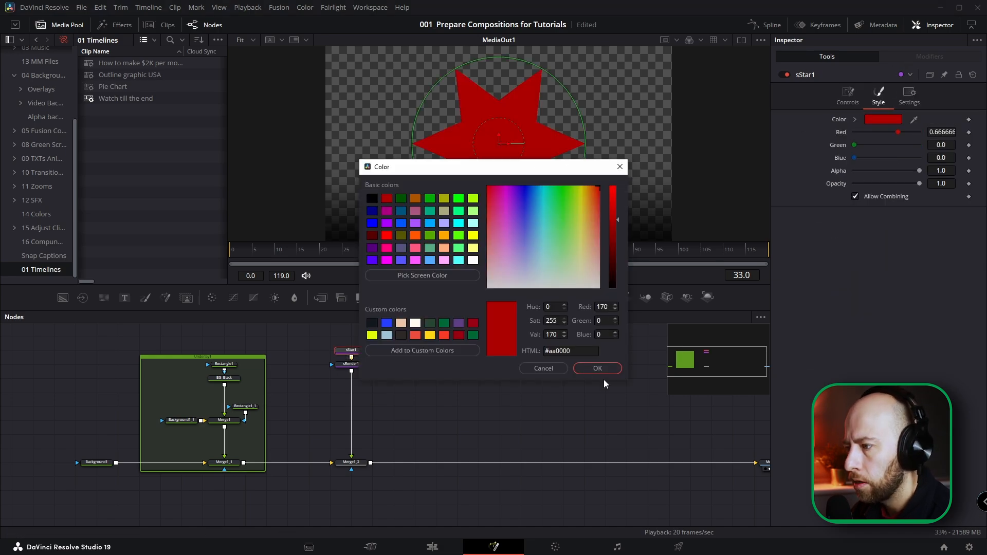
click(598, 369)
Step: Set the star's points to 3 to make it a play triangle
click(854, 101)
click(942, 119)
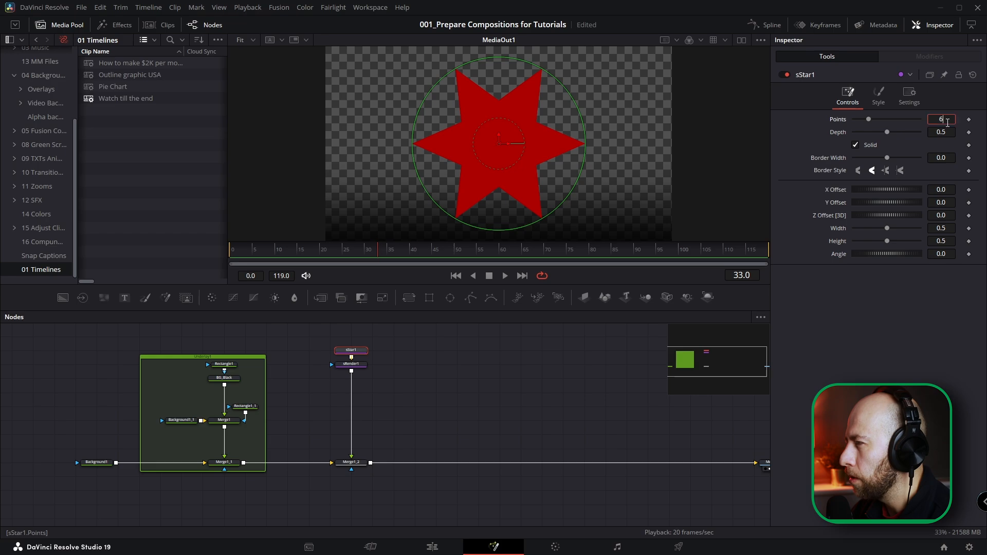
text(3)
key(Tab)
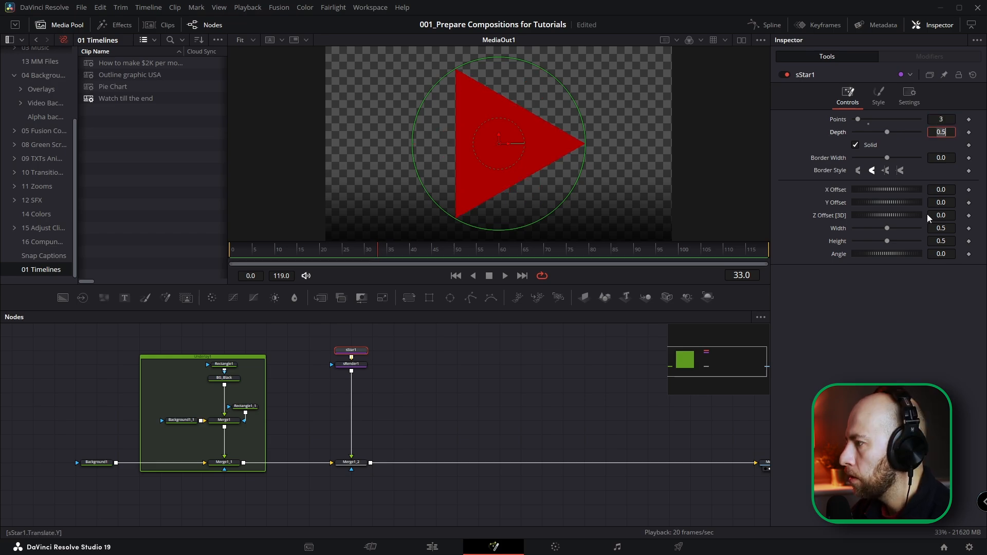
Step: Link the star's width to its height with an expression and set the height to 0.068
click(951, 228)
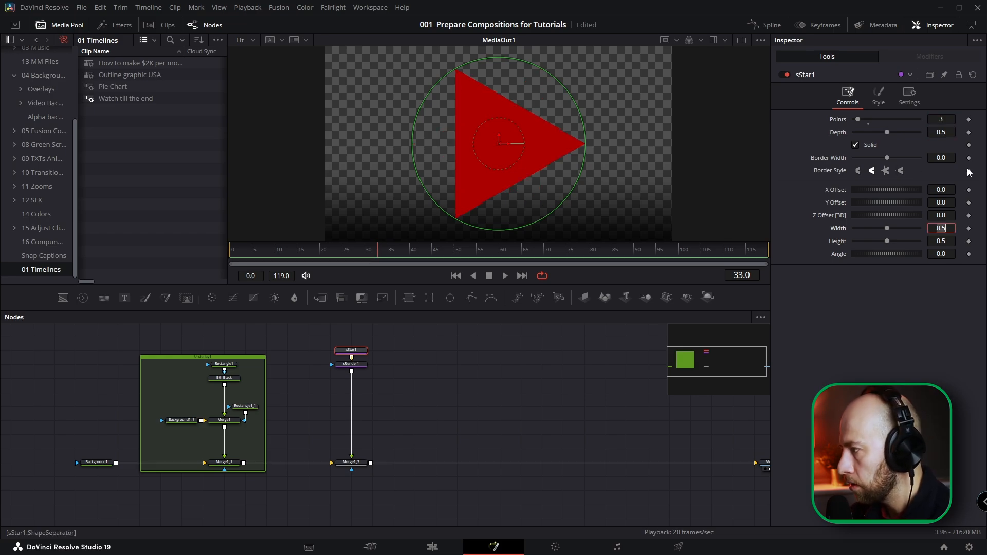
text(=)
key(Return)
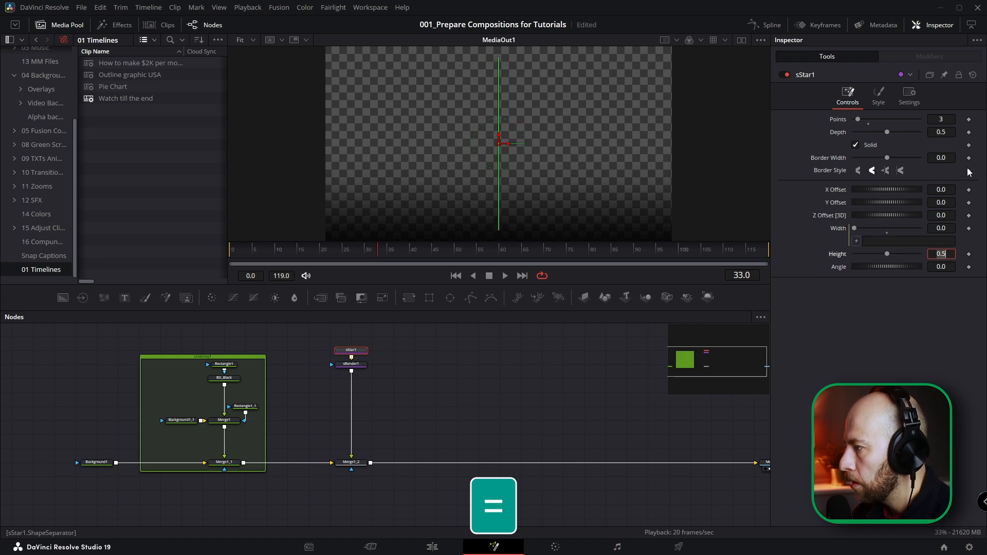
drag(856, 241, 840, 255)
drag(944, 254, 722, 254)
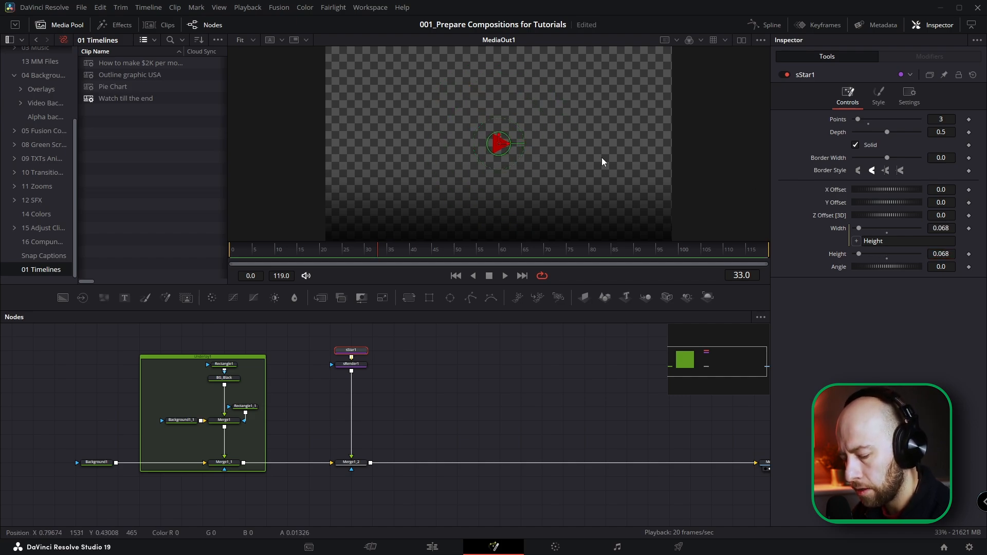
Step: With the viewer guides shown, place the play triangle at the inner safe area's lower-left corner and set its height to 0.036
key(ctrl+g)
drag(499, 137, 366, 216)
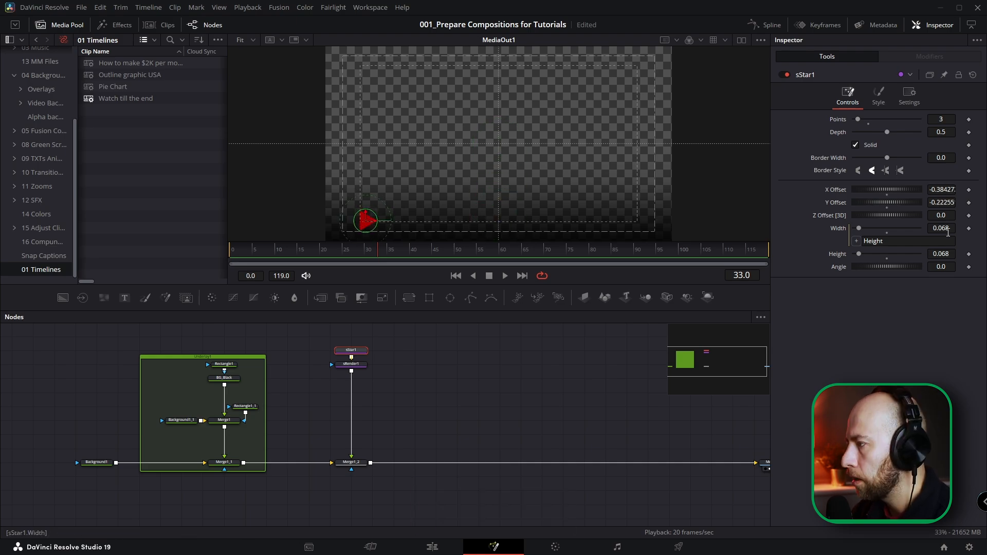
drag(948, 233, 932, 233)
scroll(368, 220, up, 2)
drag(375, 210, 367, 210)
scroll(439, 175, down, 4)
Step: Move the sStar1 and sRender1 nodes down together, closer to the main line
ctrl+click(351, 364)
drag(351, 364, 351, 407)
scroll(598, 449, up, 2)
Step: Add two Background nodes, merge one over the other, and merge the result into the main line after Merge1_2
drag(63, 299, 390, 354)
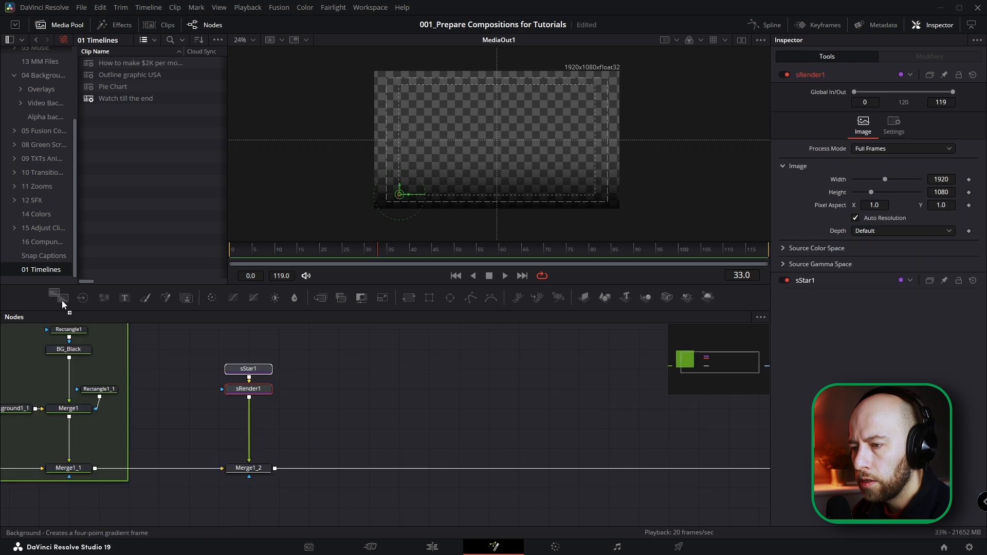
scroll(421, 375, down, 1)
drag(447, 375, 426, 405)
drag(62, 298, 369, 388)
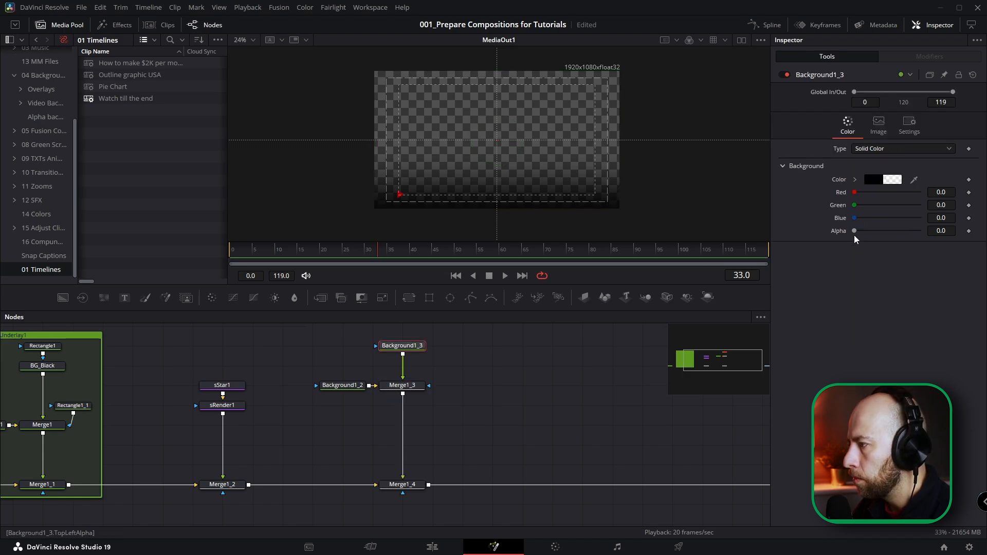
Step: Make the upper background opaque white with alpha 1.0 and rename the node BG_White
drag(854, 232, 924, 232)
click(855, 180)
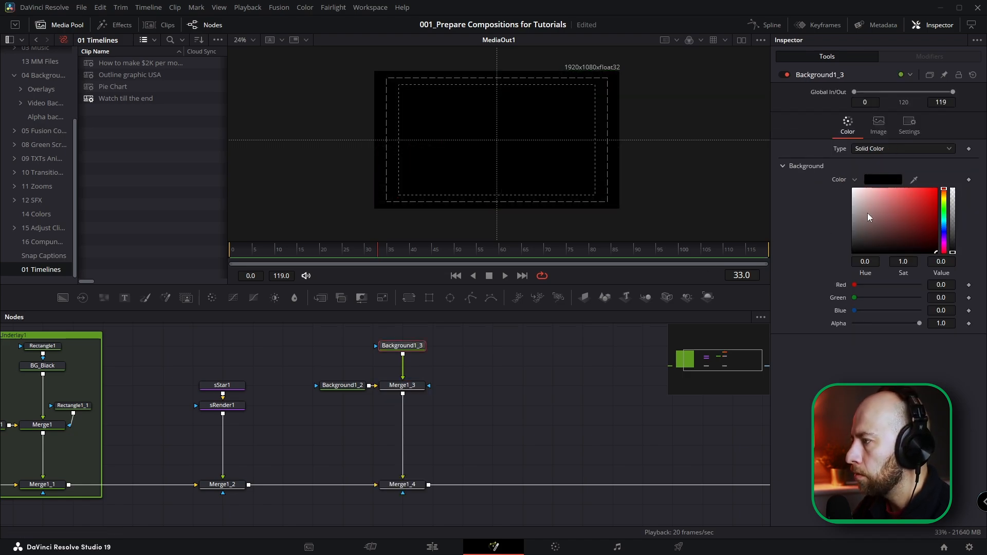
drag(868, 217, 853, 189)
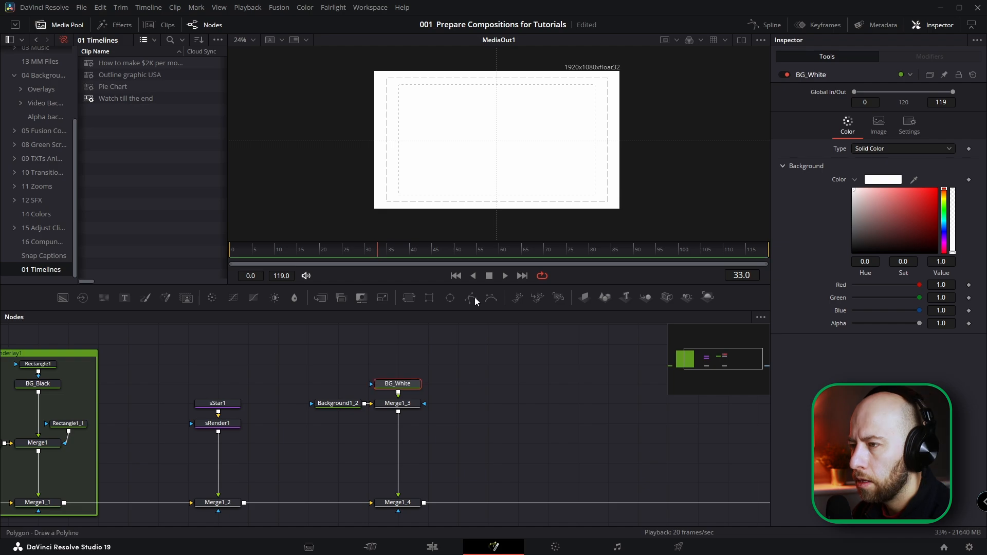
Step: Add a Polygon mask to the BG_White node
click(471, 298)
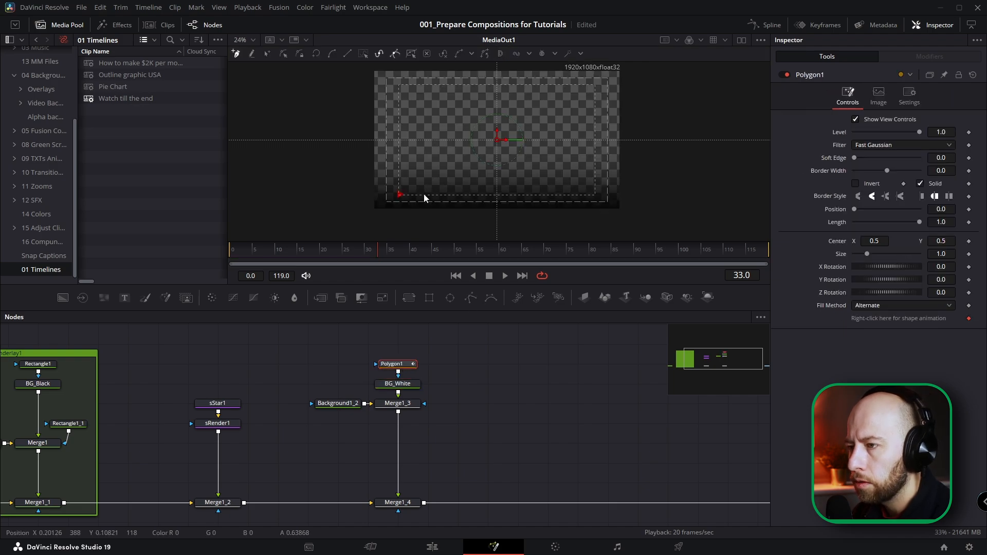
scroll(425, 198, up, 3)
key(ctrl+1)
drag(443, 285, 443, 353)
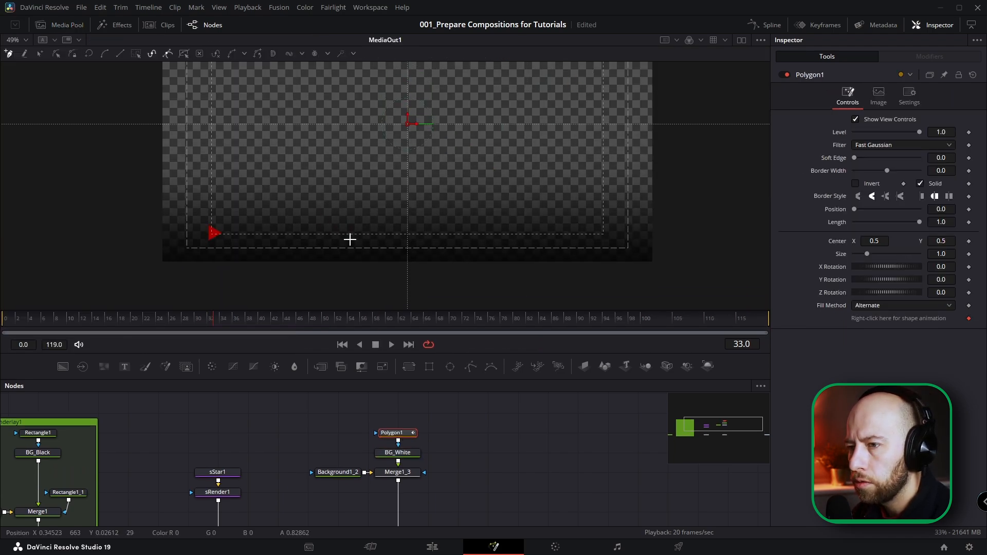
scroll(375, 231, up, 2)
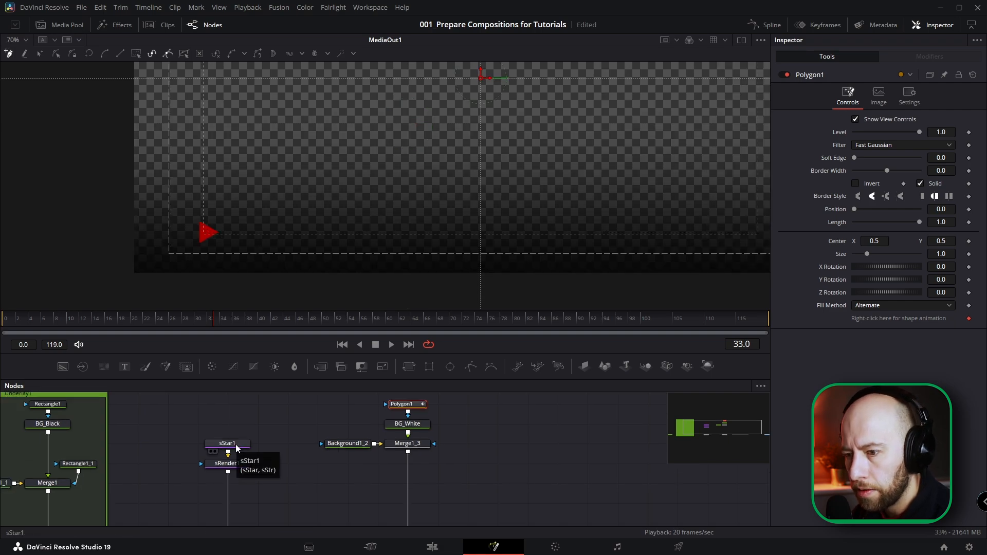
Step: Nudge the play triangle into line with the safe-area guides, to about -0.399 X offset and -0.225 Y offset
click(237, 446)
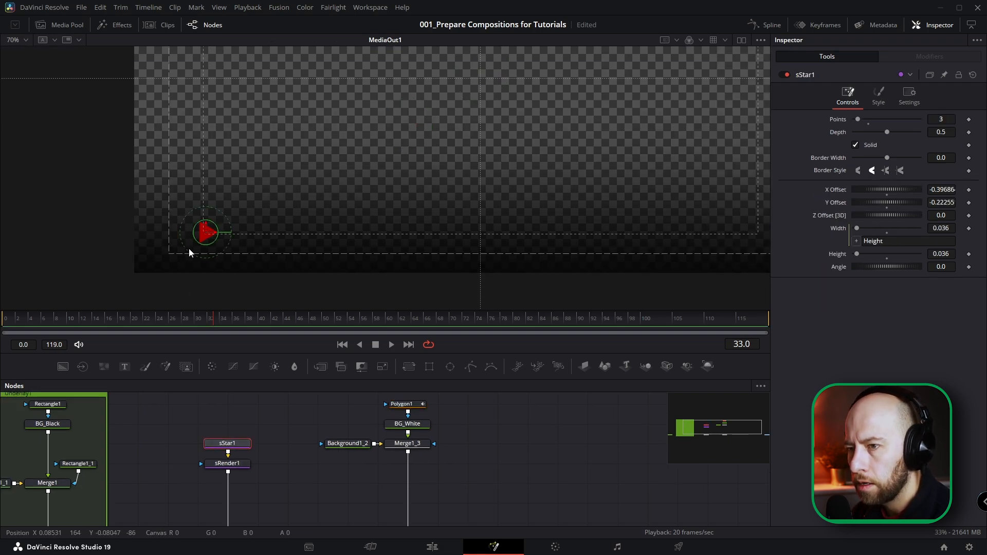
scroll(210, 222, up, 3)
drag(208, 224, 215, 235)
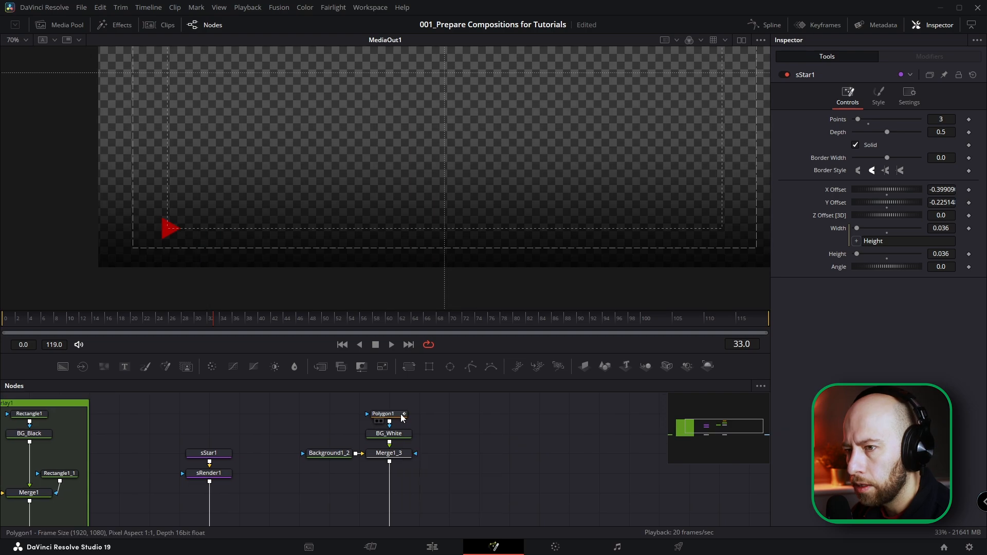
Step: Draw a straight, open horizontal Polygon1 line along the lower guide from beside the triangle toward the right guide, with Solid off
click(402, 415)
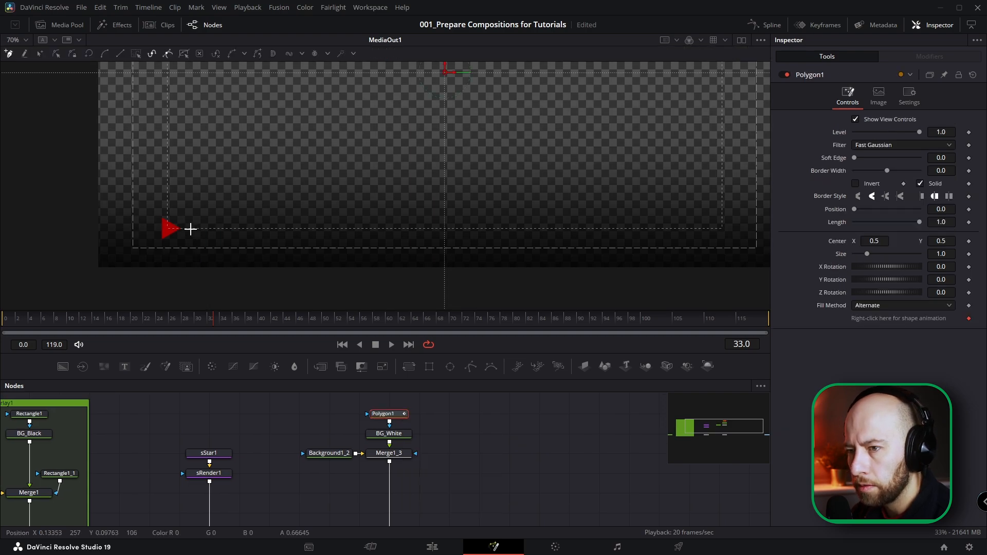
drag(190, 228, 260, 228)
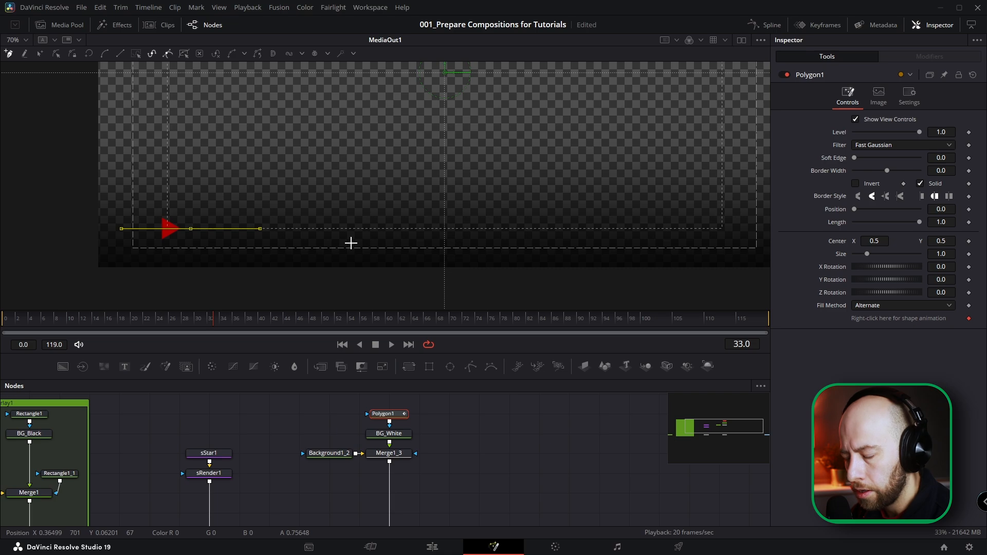
click(688, 228)
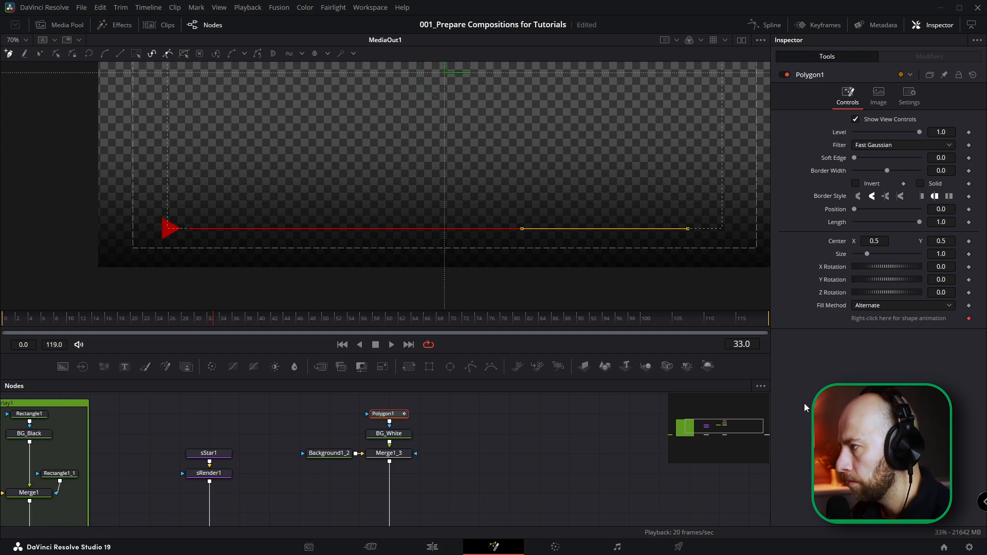
Step: Set the line mask's border width to 0.0038 and hide its view controls
drag(947, 171, 955, 171)
click(857, 118)
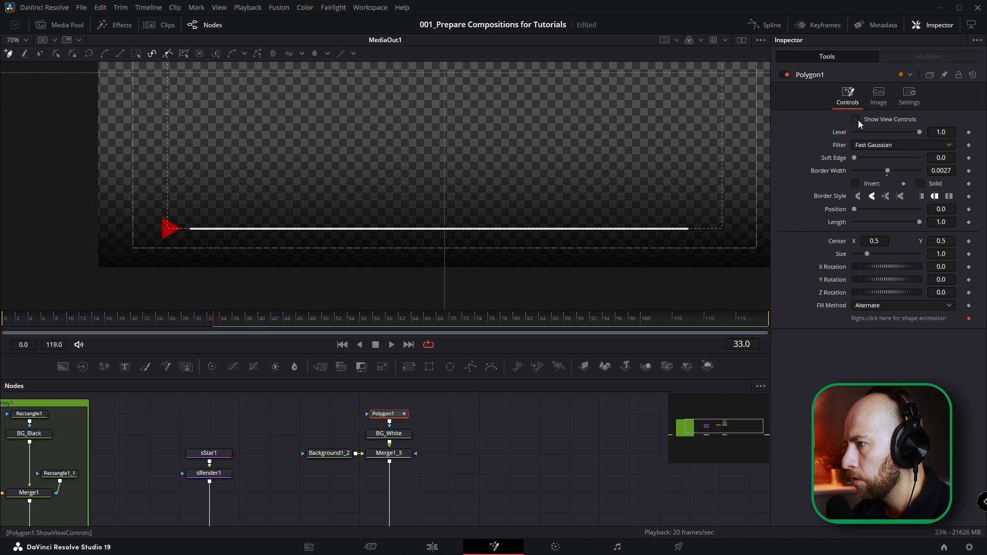
drag(945, 170, 949, 171)
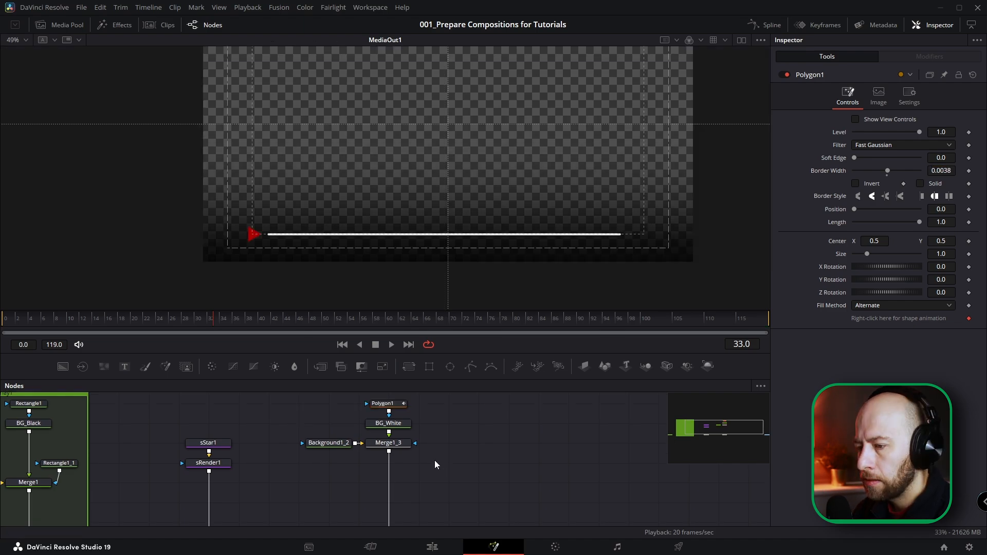
Step: Add a Glow node after Merge1_3 with glow size 6.3, glow 0.756 and blend 0.157
click(394, 446)
key(shift+space)
text(glow)
key(Return)
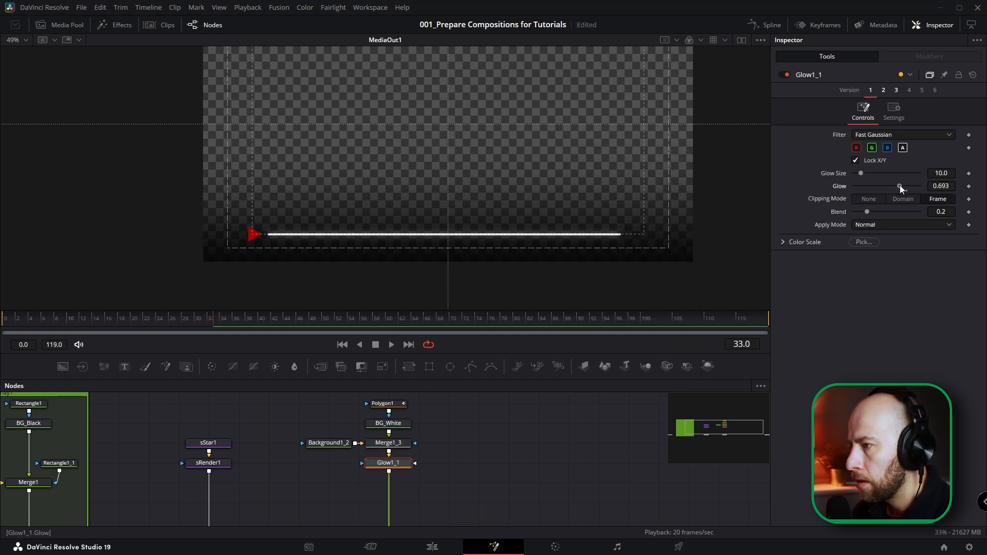
drag(899, 186, 859, 174)
drag(867, 213, 903, 185)
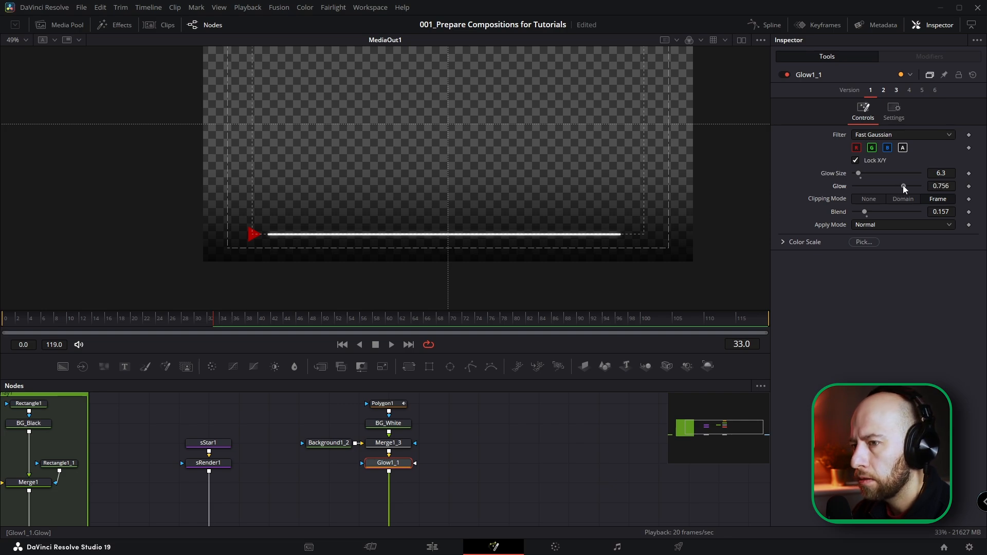
Step: Duplicate the BG_White node without its mask
scroll(482, 458, down, 5)
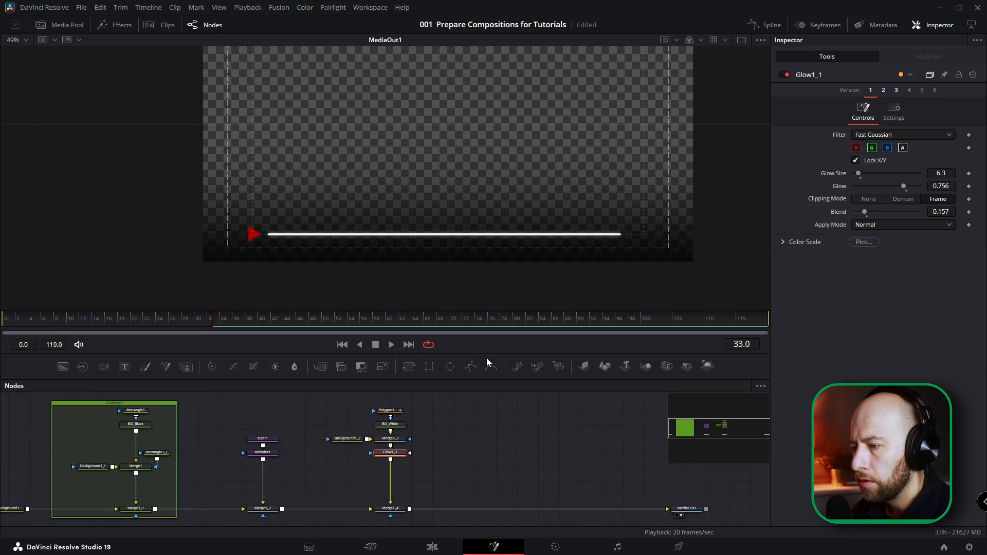
drag(487, 354, 486, 303)
click(369, 391)
key(ctrl+c)
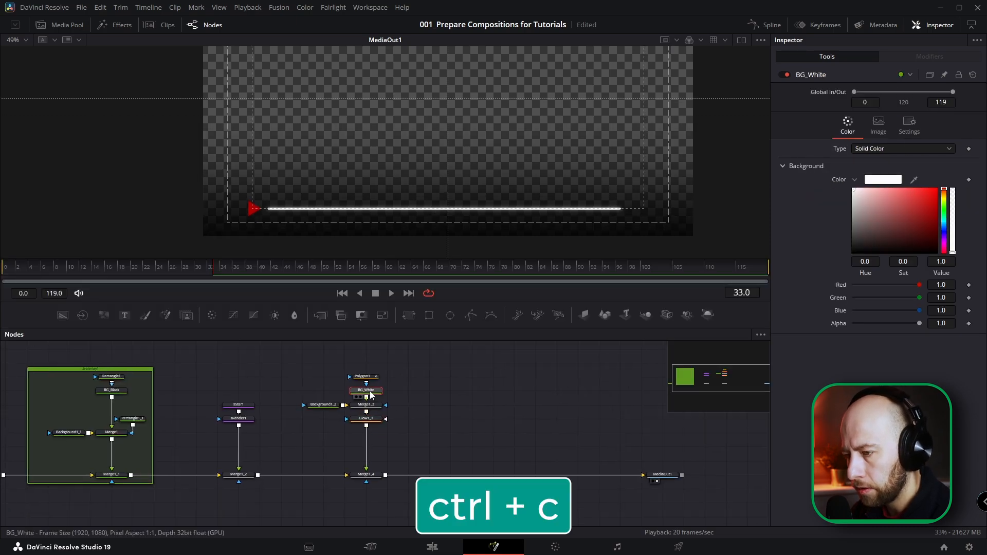
key(ctrl+v)
Step: Color the BG_White copy dark red #aa0000 and merge it over Merge1_3, ahead of the Glow node
click(875, 181)
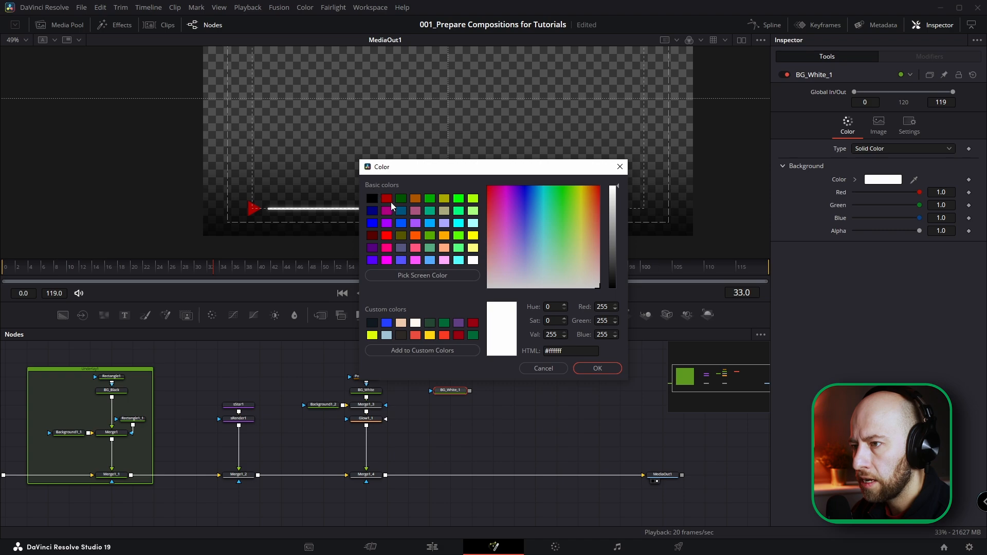
click(386, 200)
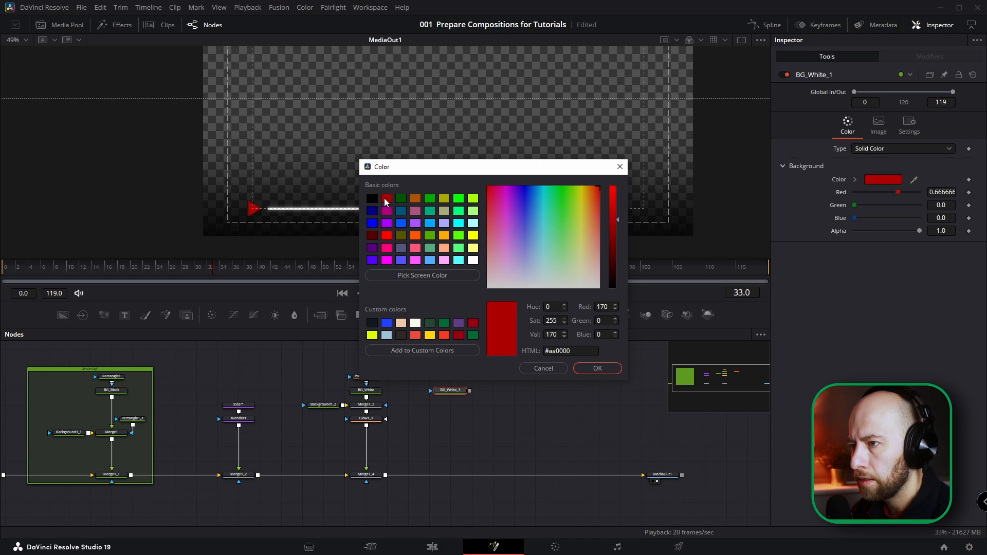
click(597, 368)
drag(471, 390, 366, 411)
click(451, 420)
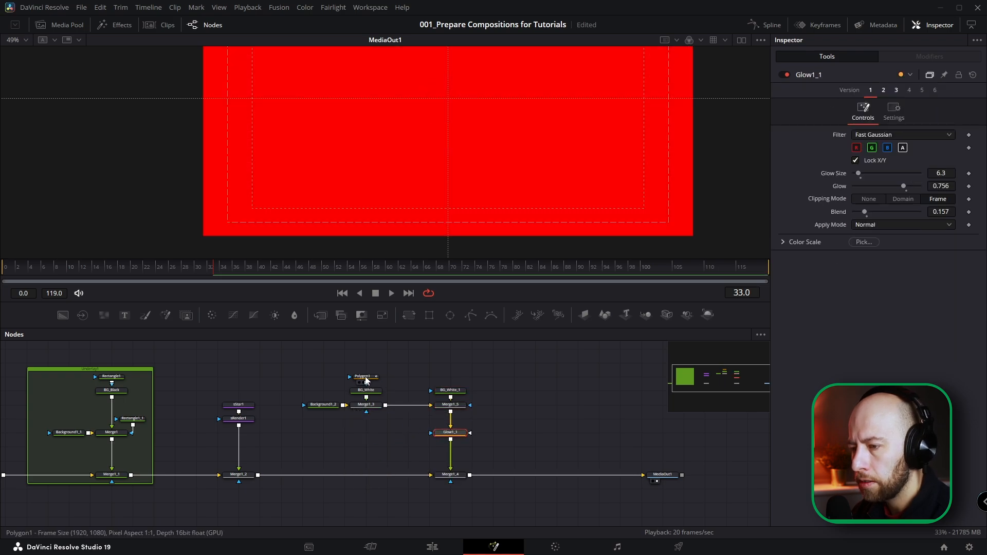
Step: Paste an instance of Polygon1 above the red background and connect it as that background's mask
click(363, 377)
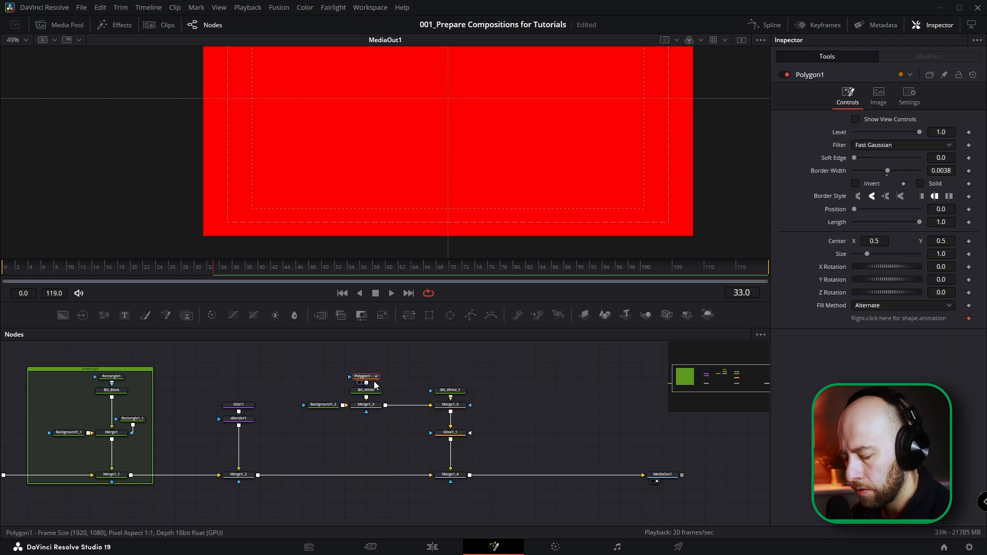
key(ctrl+c)
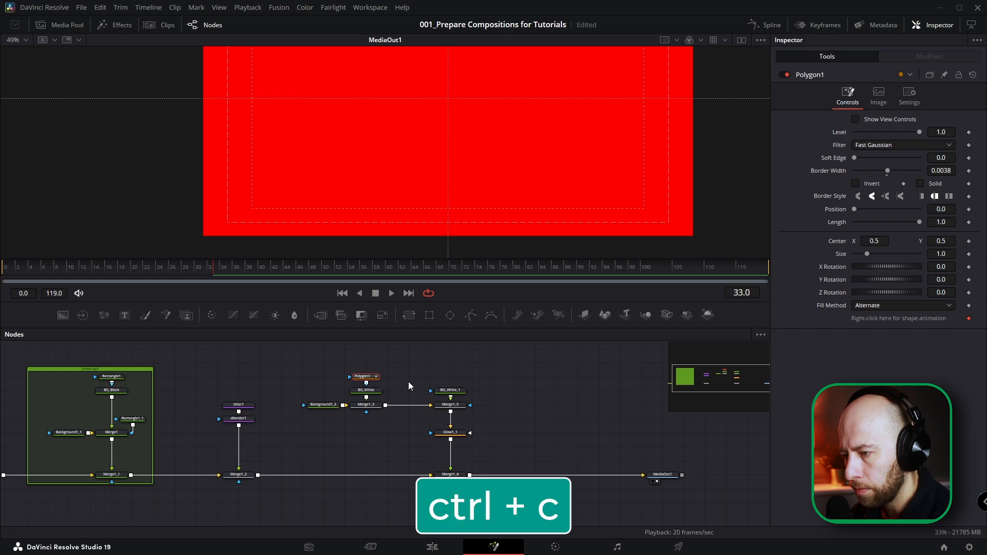
click(447, 378)
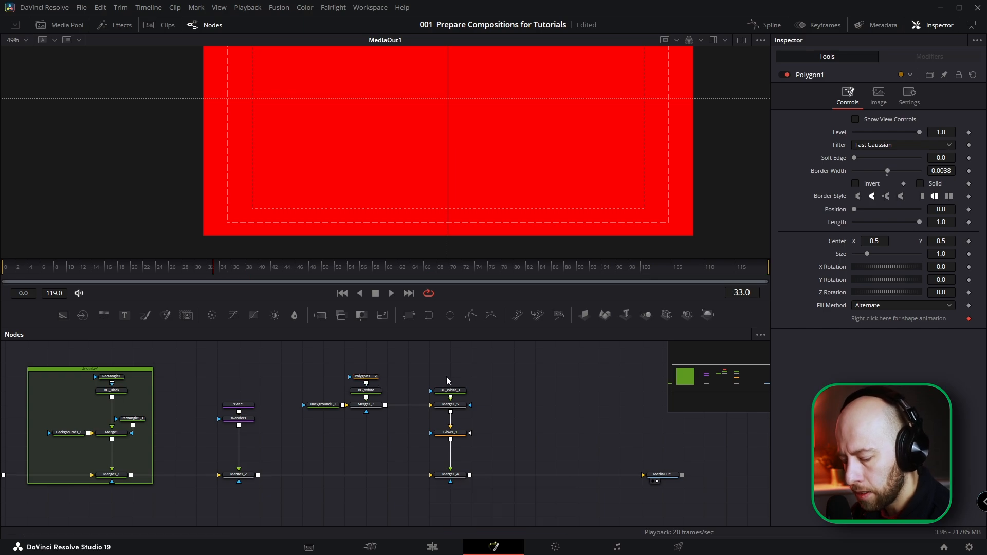
key(ctrl+shift+v)
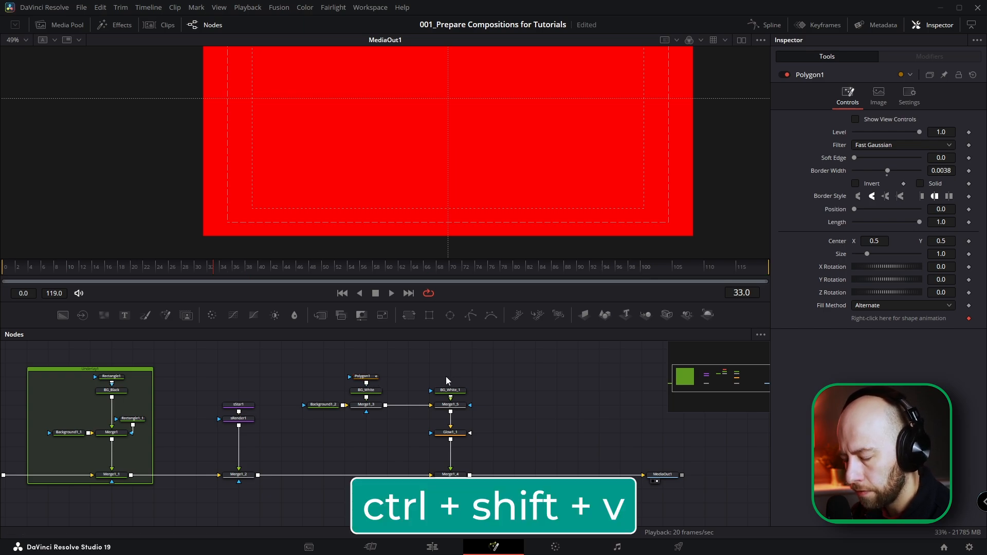
key(ctrl+shift+v)
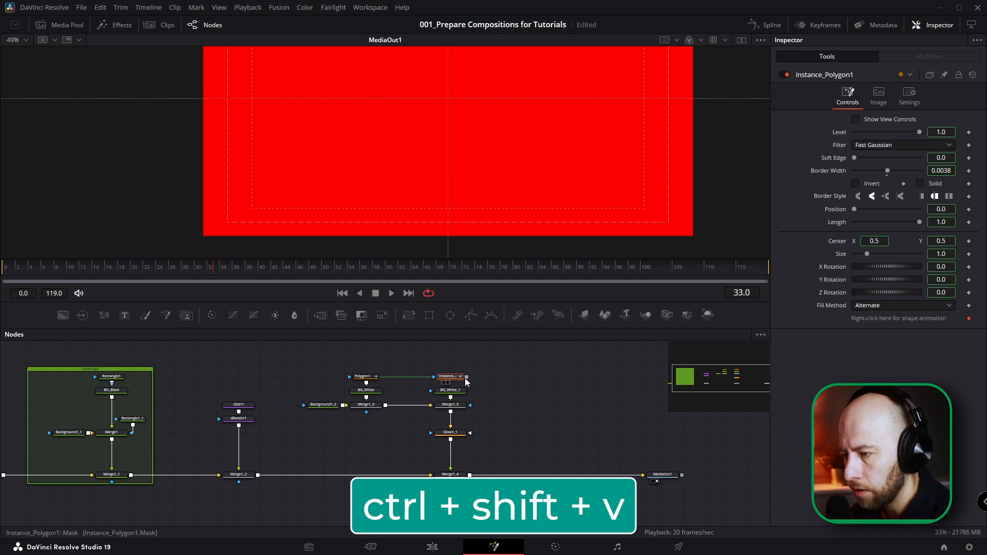
drag(468, 380, 433, 394)
Step: Rename the red background node BG_Red
click(450, 390)
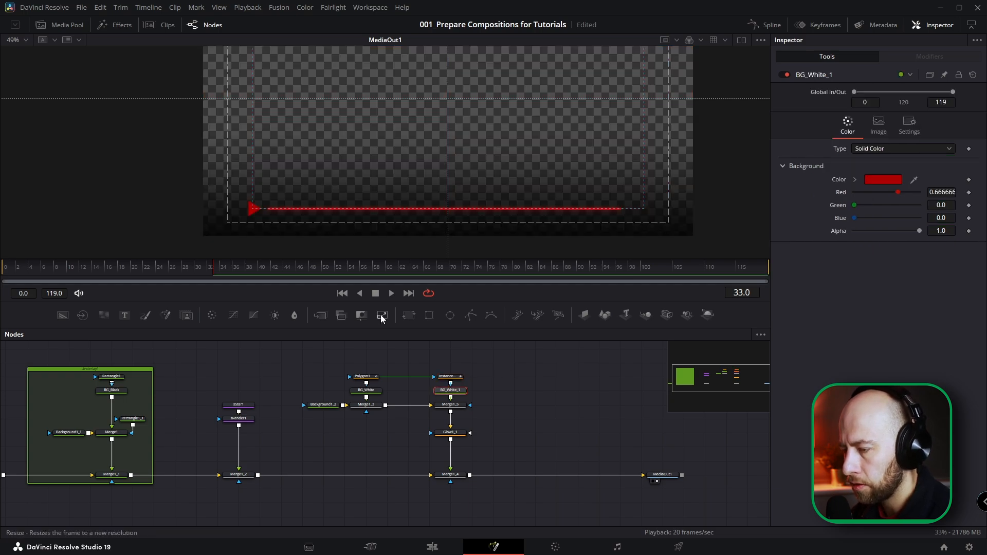
scroll(467, 387, up, 3)
key(F2)
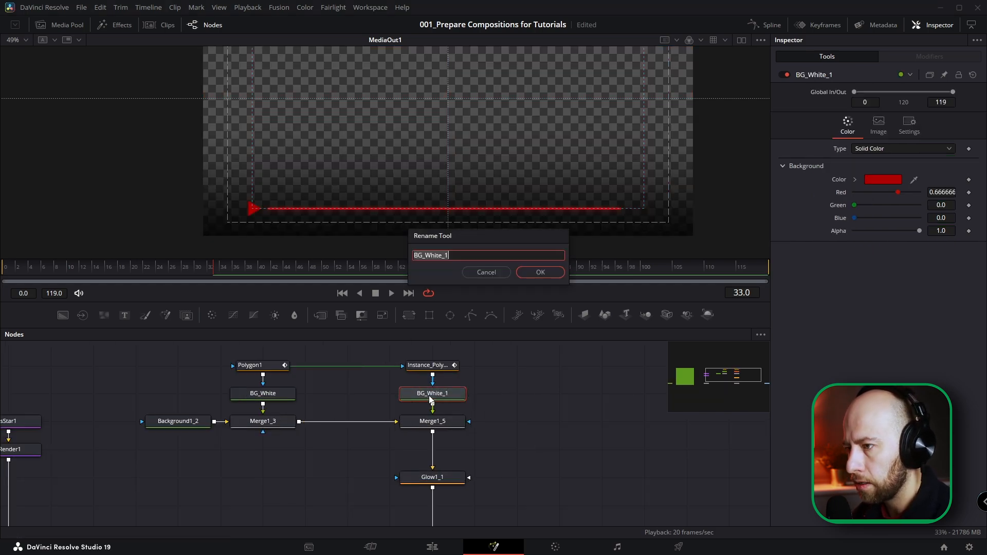
key(End)
key(BackSpace)
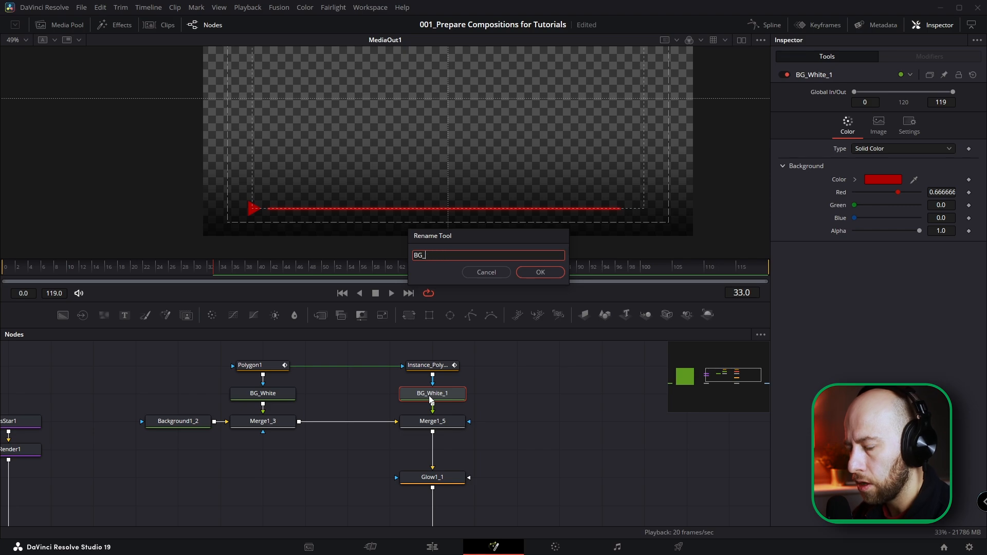
key(Return)
Step: Open the options for the Length parameter of the instanced polygon mask
click(428, 365)
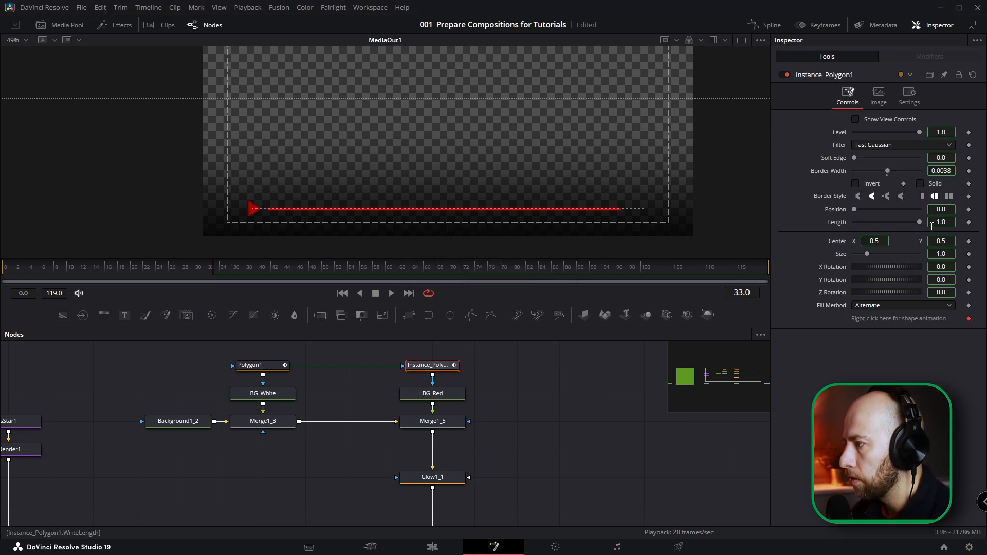
right_click(837, 222)
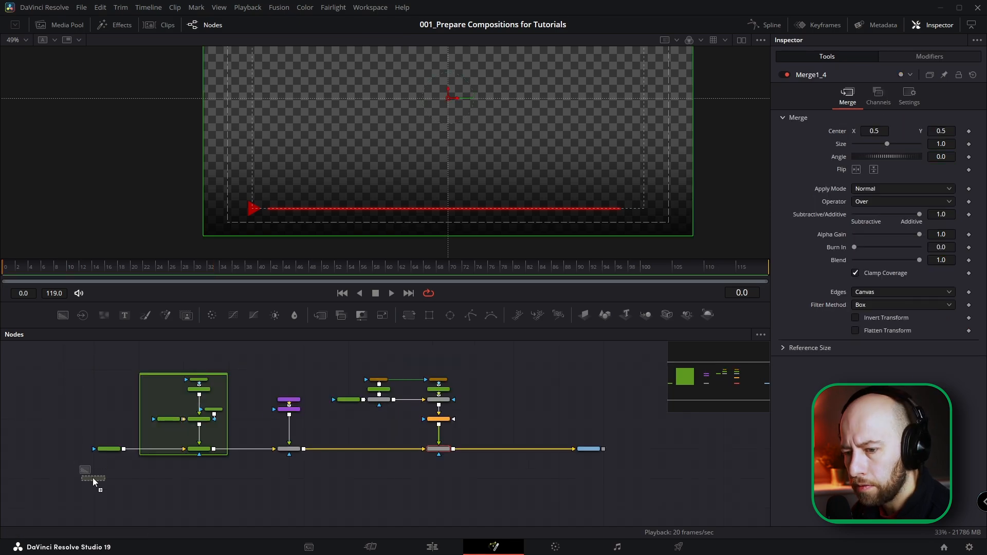
Step: Add a Background node below the main line and merge the Merge1_4 output over it, feeding MediaOut1
drag(93, 481, 95, 479)
drag(559, 452, 108, 479)
drag(453, 479, 588, 450)
drag(588, 450, 590, 479)
scroll(374, 395, up, 2)
Step: Reroute the Merge1_3 output from Merge1_5 into the main line after Merge1_2, and add a Glow node after Merge1_3
click(436, 401)
drag(401, 402, 277, 471)
click(381, 402)
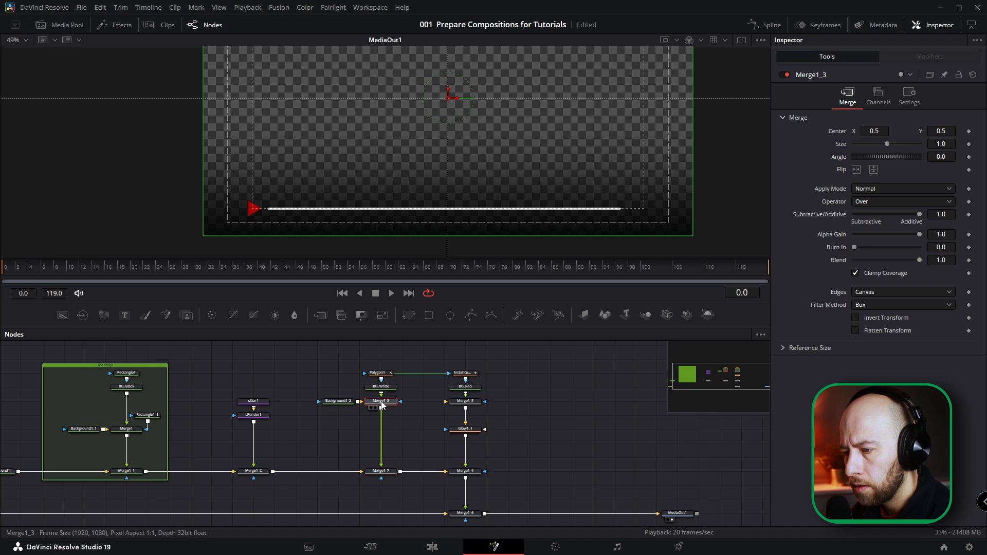
key(shift+space)
text(glow)
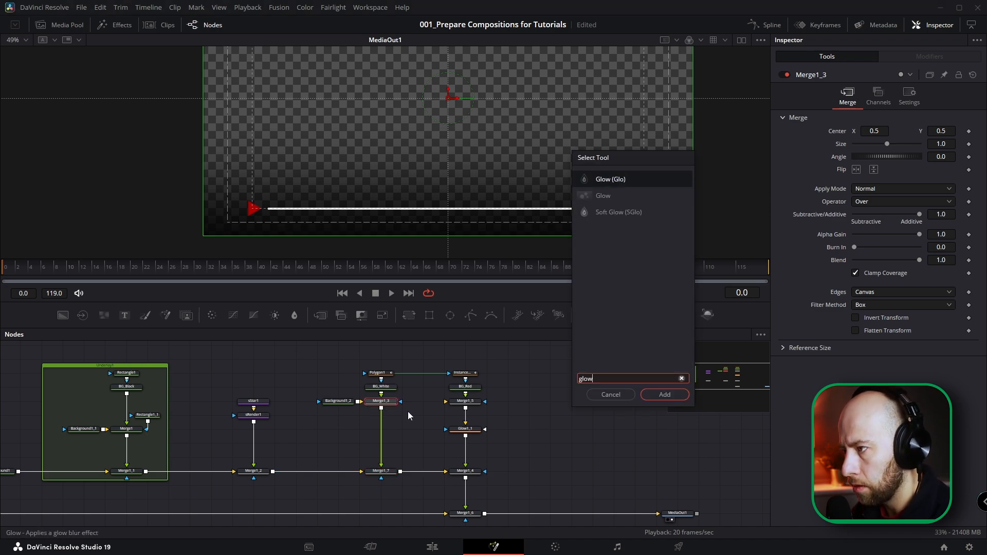
key(Return)
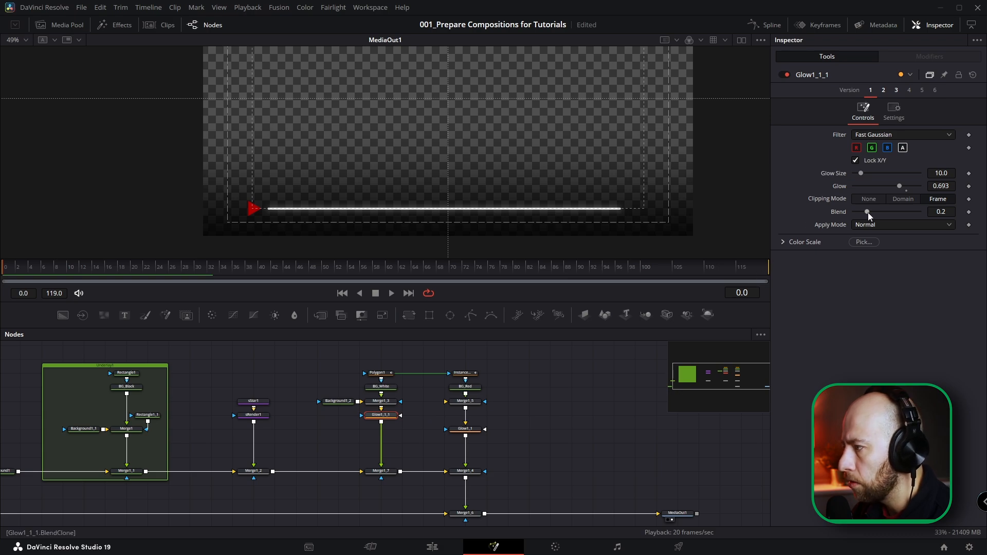
Step: Set the white line glow's Blend to 0.134 and feed a fully transparent Background node into Merge1_5 behind the red line
drag(868, 212, 862, 212)
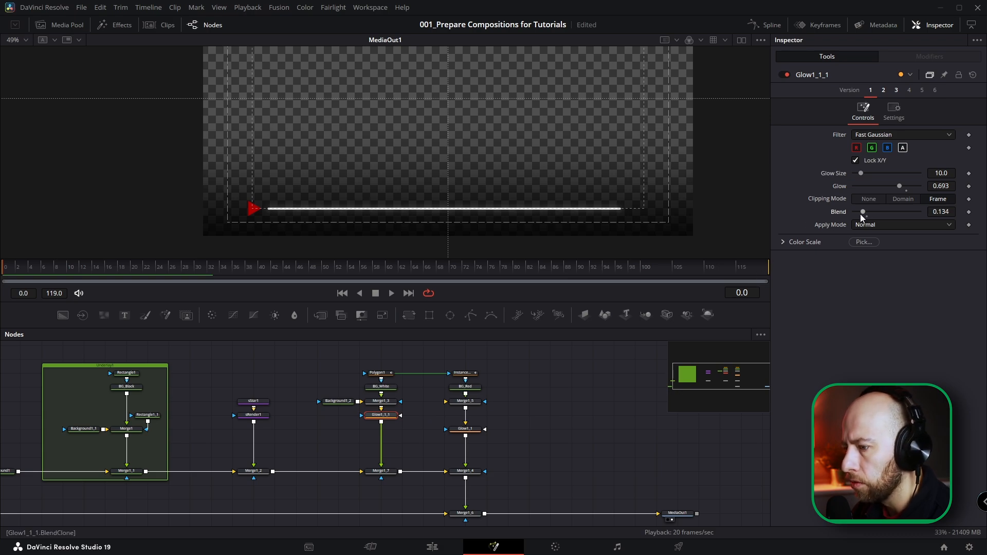
scroll(441, 373, up, 2)
drag(63, 316, 434, 412)
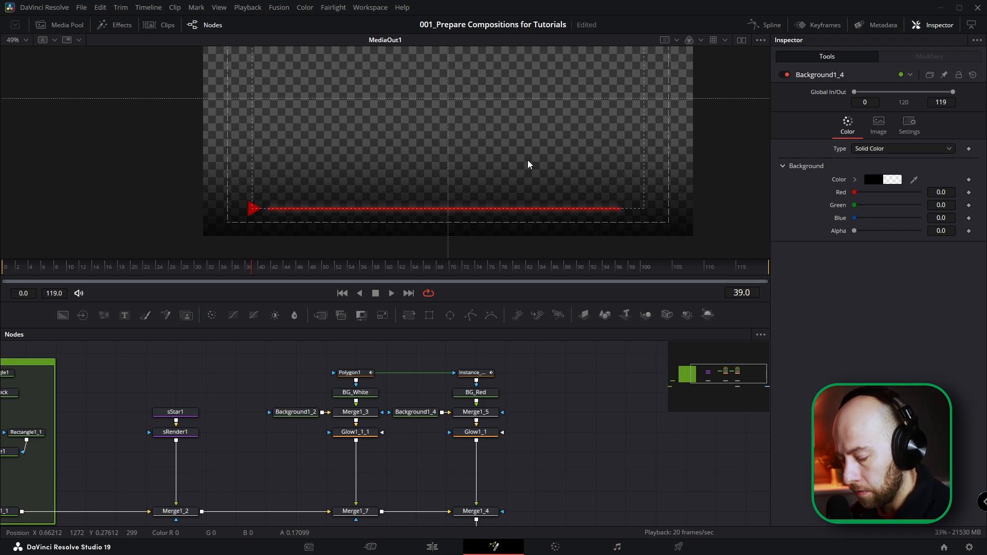
Step: Hide the viewer guides and set the red line's glow to Glow Size 9.4 and Blend 0.236
key(ctrl+g)
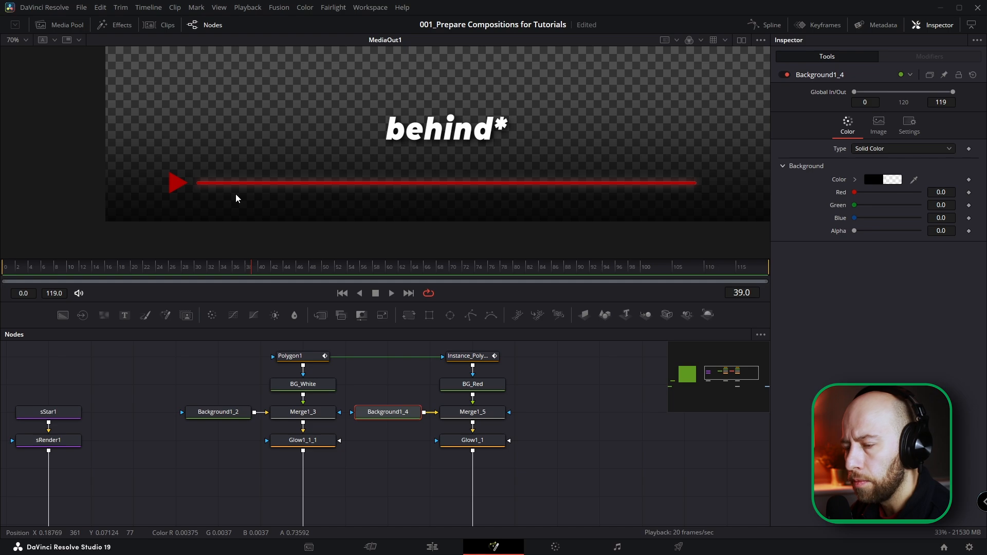
scroll(382, 191, up, 2)
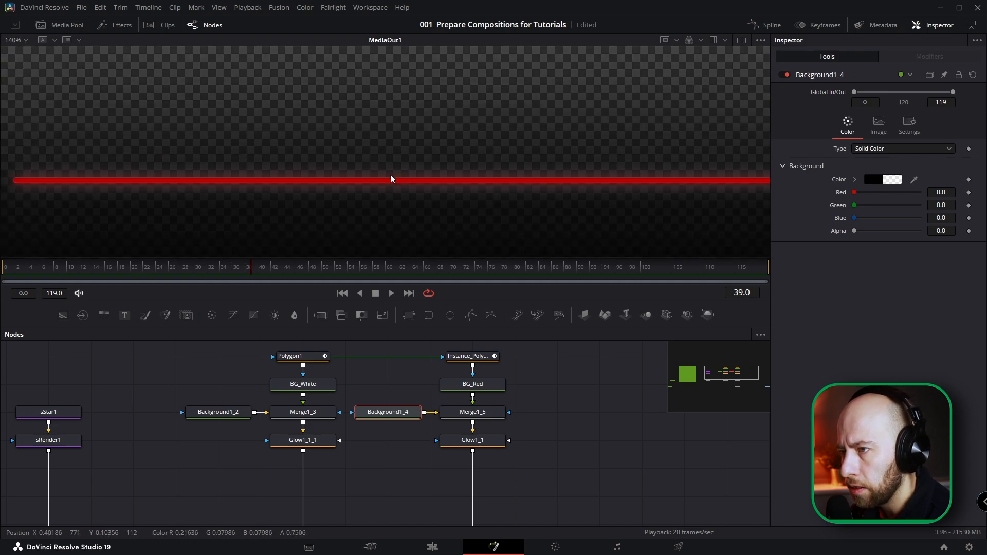
scroll(406, 196, down, 3)
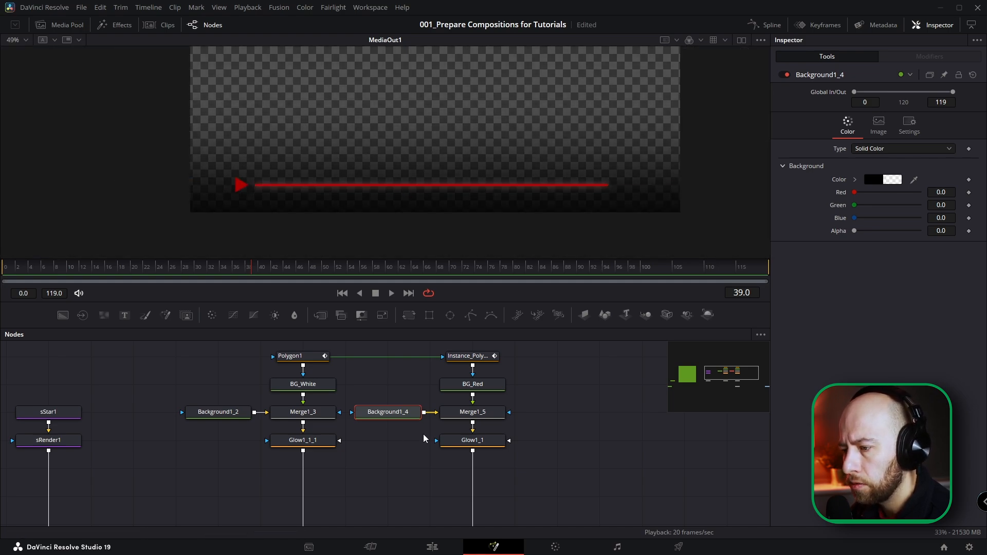
click(452, 443)
drag(863, 212, 868, 212)
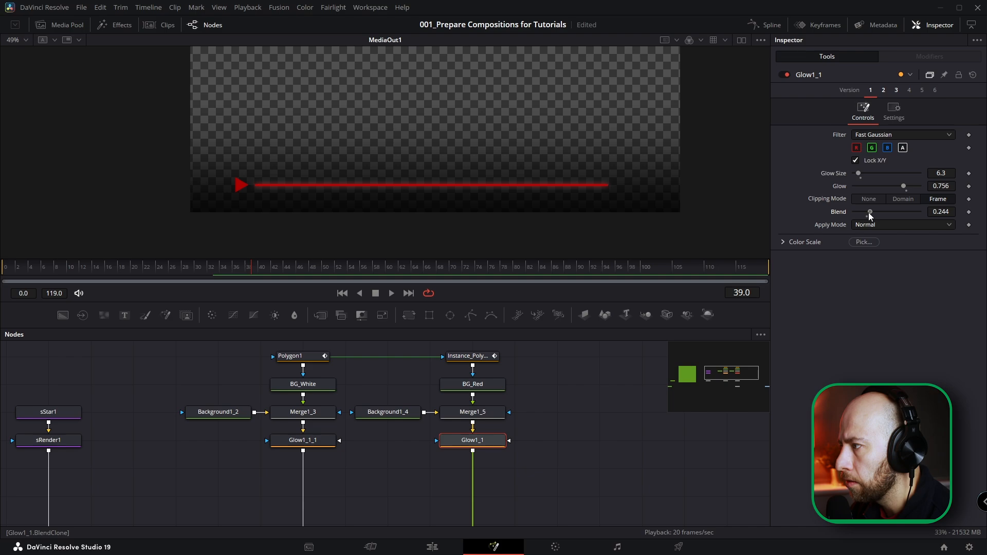
drag(860, 173, 862, 175)
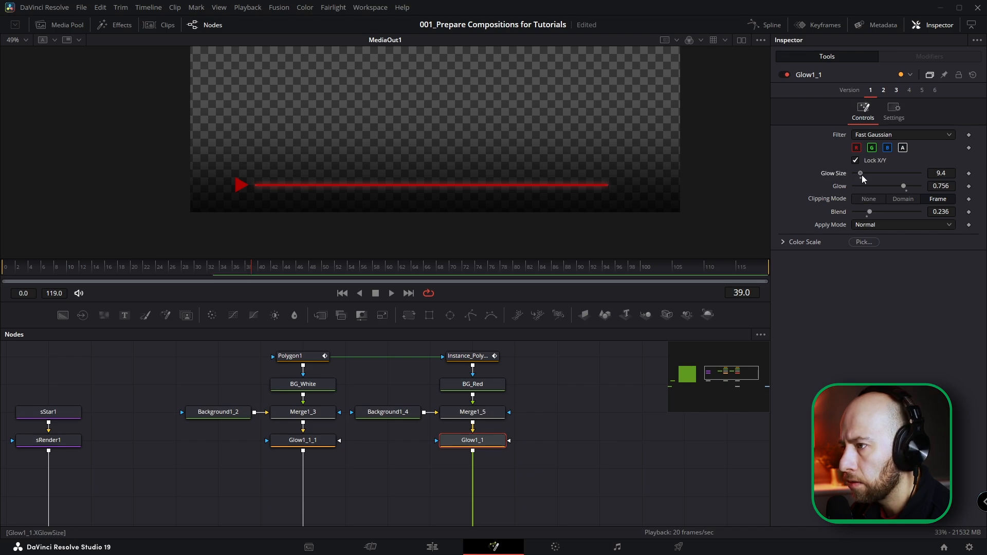
scroll(609, 196, up, 3)
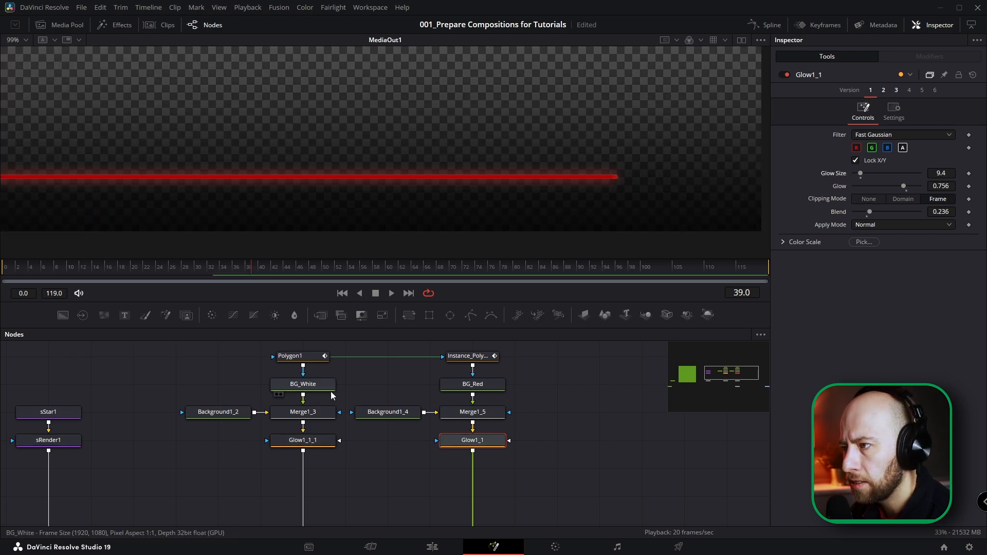
Step: Deinstance the Border Width of the red line's instanced polygon and set it to 0.005
mouse_move(312, 360)
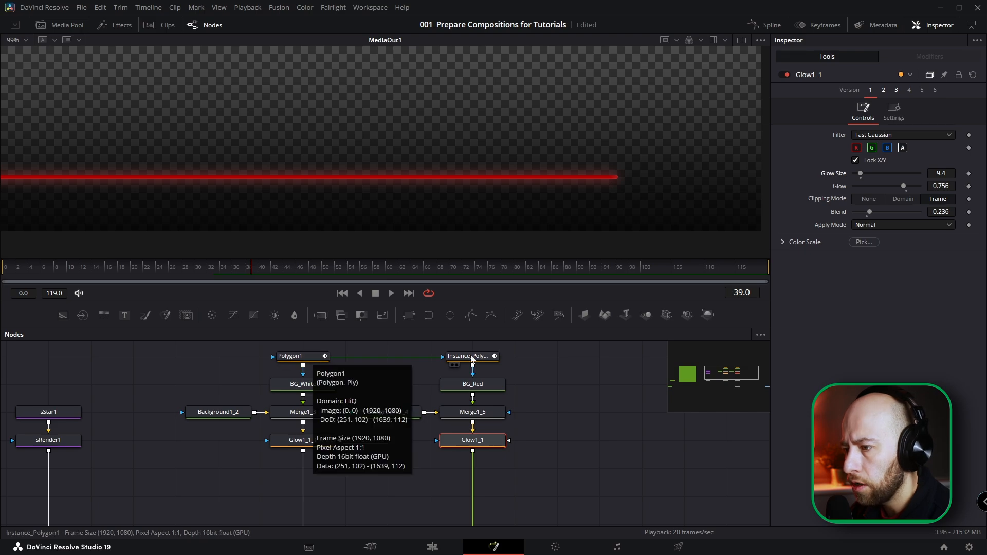
click(468, 355)
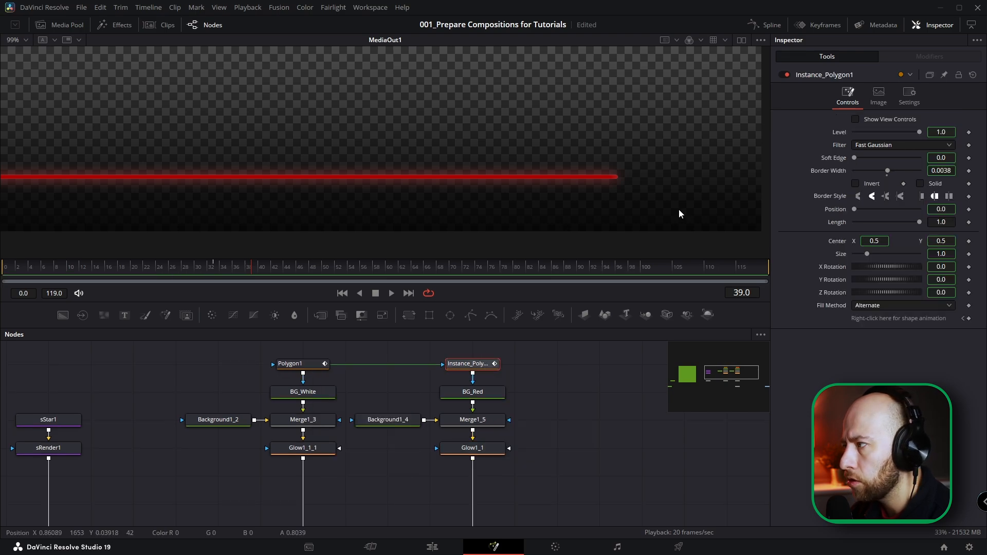
right_click(832, 171)
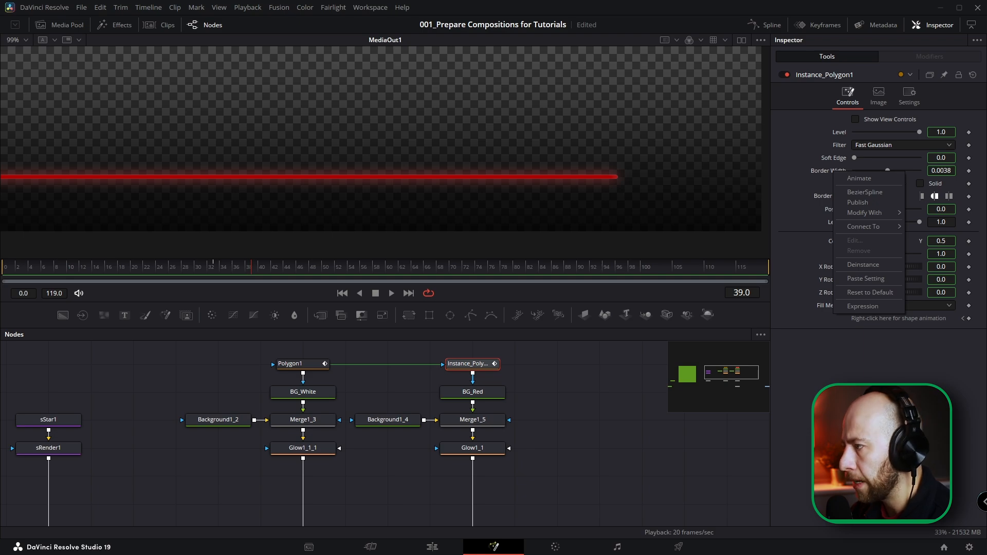
click(865, 263)
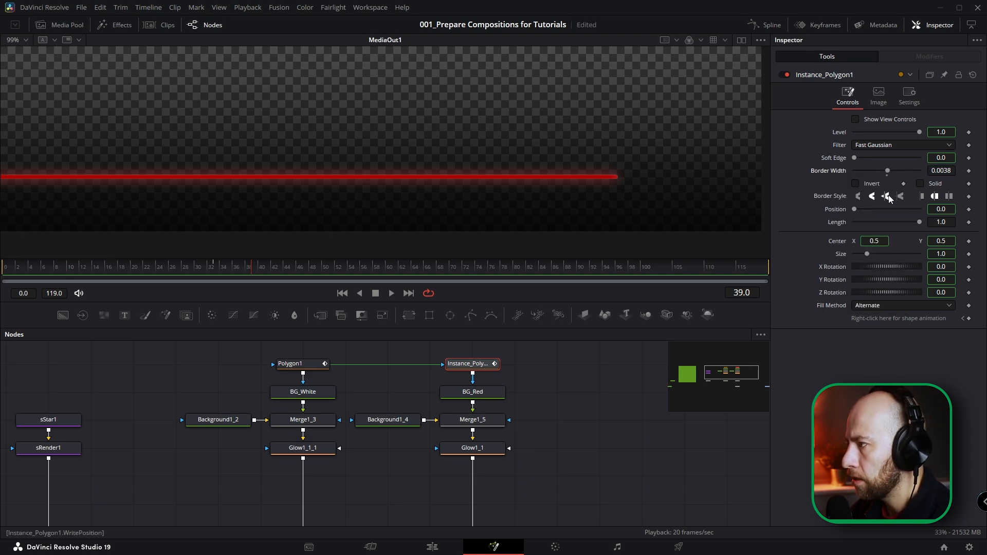
drag(946, 172, 951, 172)
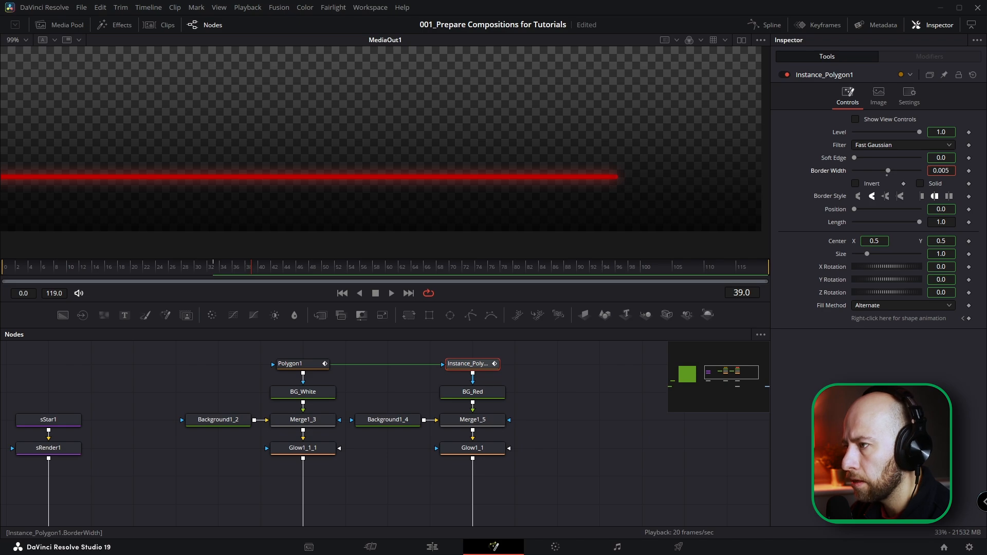
scroll(460, 182, down, 3)
drag(461, 182, 490, 188)
drag(485, 447, 478, 440)
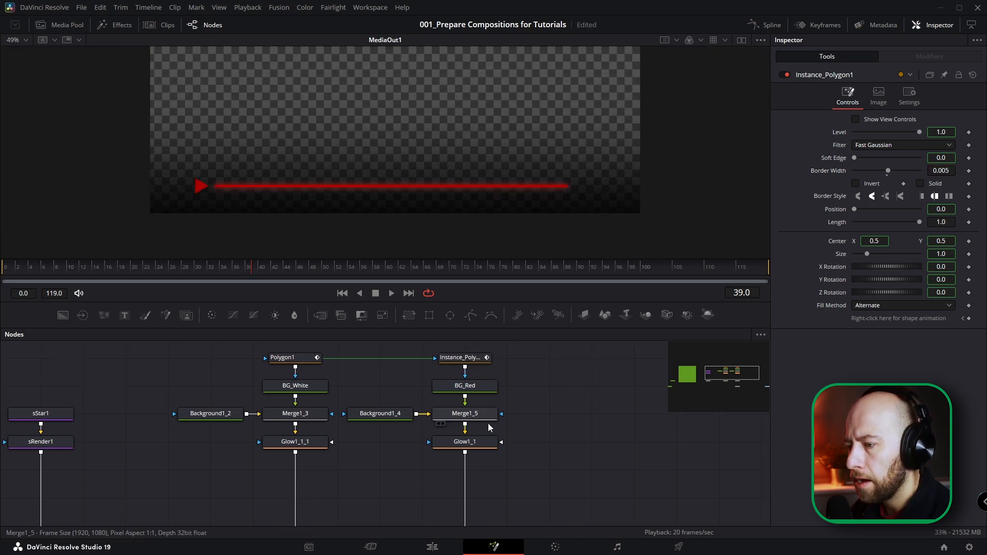
Step: Duplicate BG_Red, merge the copy into the main line after Merge1_4, and connect a new Polygon mask to the copy
scroll(516, 426, down, 2)
drag(526, 420, 458, 394)
scroll(445, 427, down, 3)
drag(443, 431, 430, 414)
scroll(407, 400, up, 3)
click(408, 405)
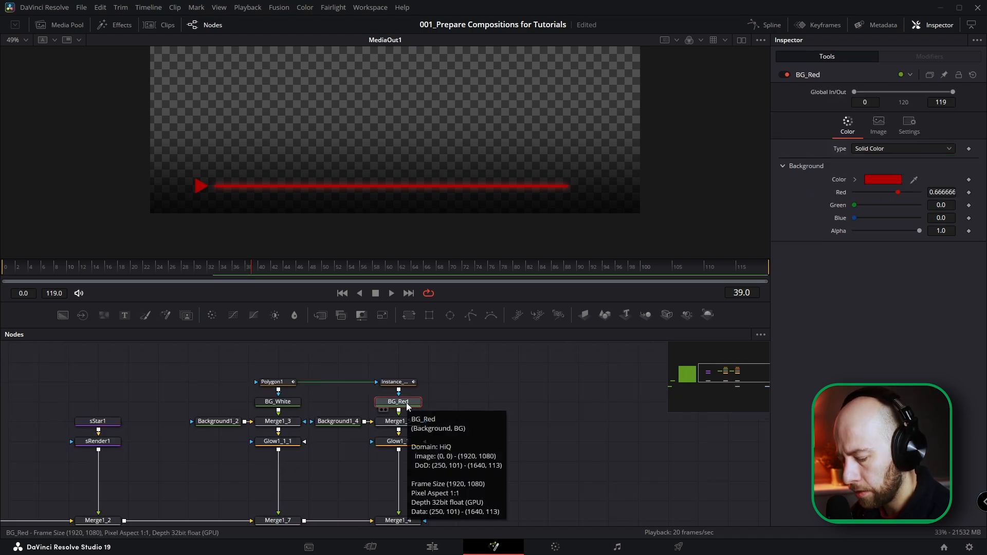
key(ctrl+c)
key(ctrl+v)
drag(515, 425, 402, 506)
drag(470, 314, 522, 370)
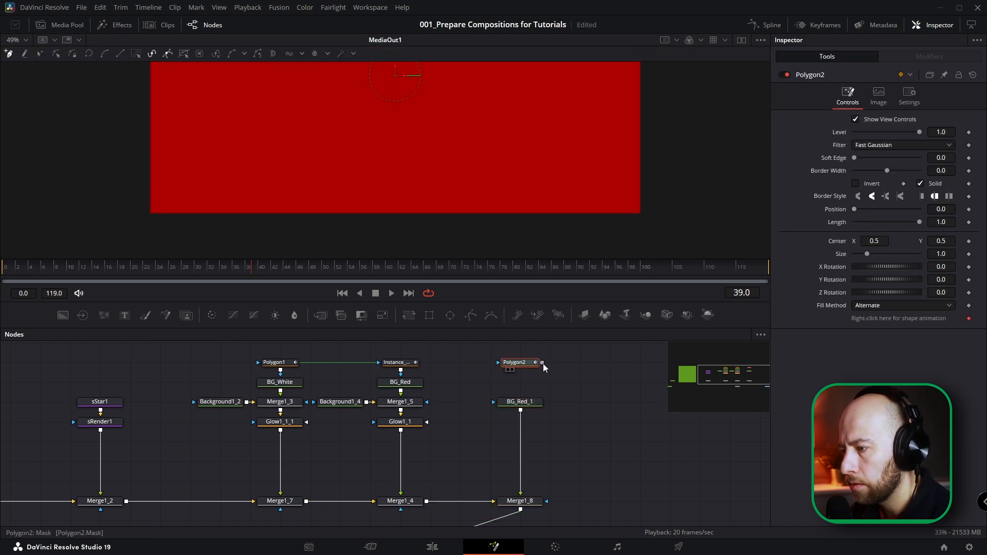
click(200, 191)
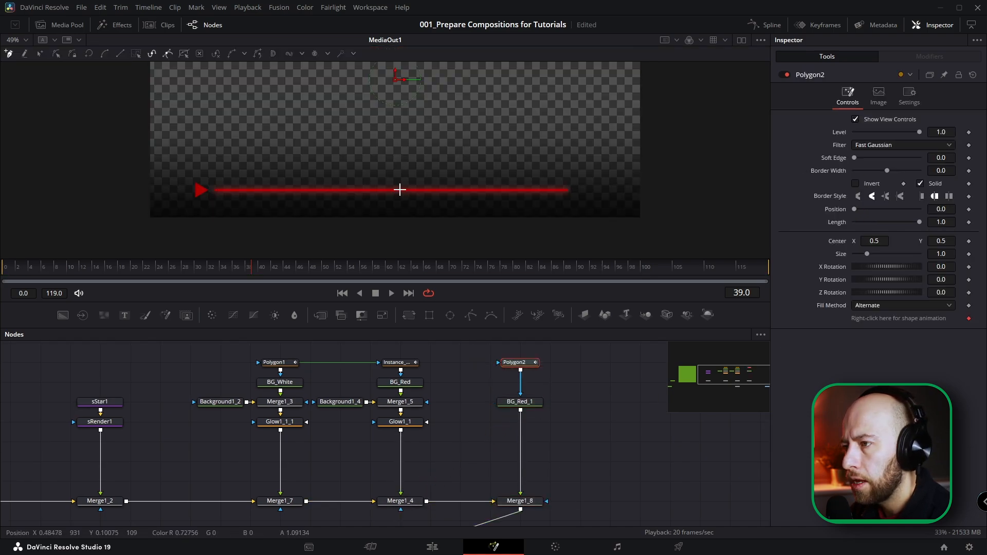
Step: Draw a small open polygon path with a few points crossing over itself around the far end of the red line
scroll(563, 186, up, 3)
click(571, 176)
drag(572, 178, 579, 174)
click(550, 210)
click(588, 211)
click(565, 180)
Step: Adjust and smooth the new polygon's points into a curved loop around the line's end, and set its Center Y to 0.509
click(40, 53)
drag(578, 173, 564, 176)
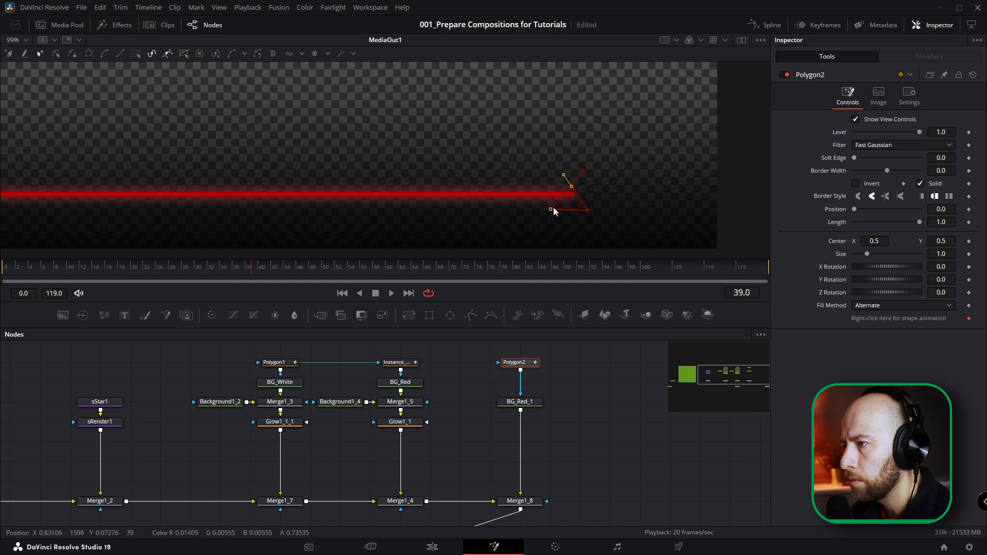
drag(582, 173, 588, 170)
drag(528, 134, 643, 229)
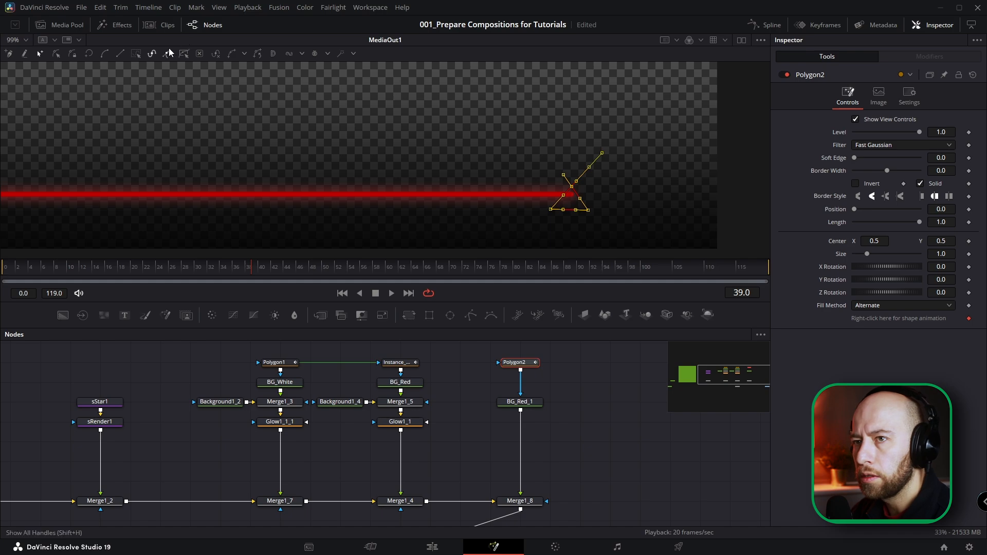
click(103, 55)
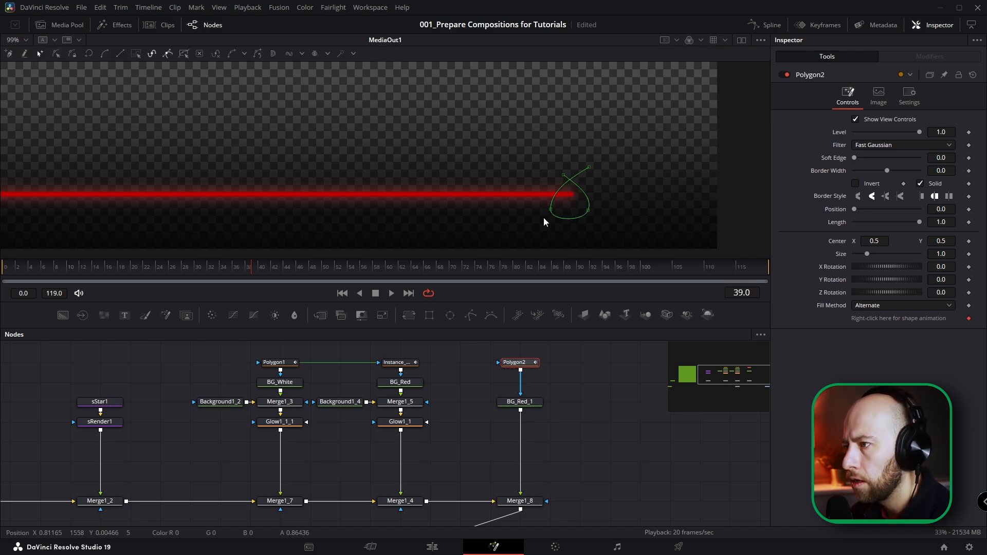
drag(535, 149, 615, 237)
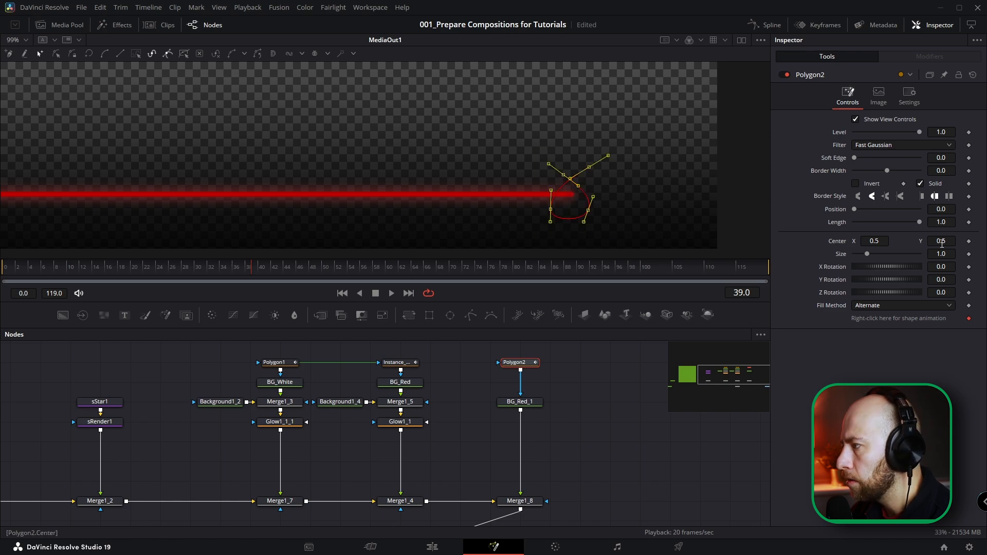
drag(942, 241, 946, 241)
drag(565, 172, 564, 171)
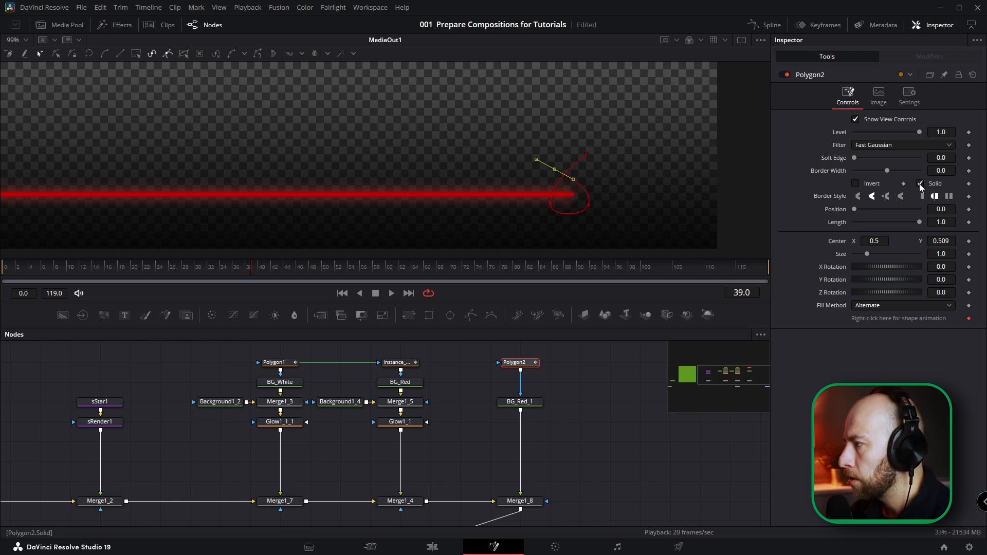
Step: Turn Polygon2 into a thin outline with Solid off, flat border ends, view controls hidden and Border Width 0.0018
click(920, 185)
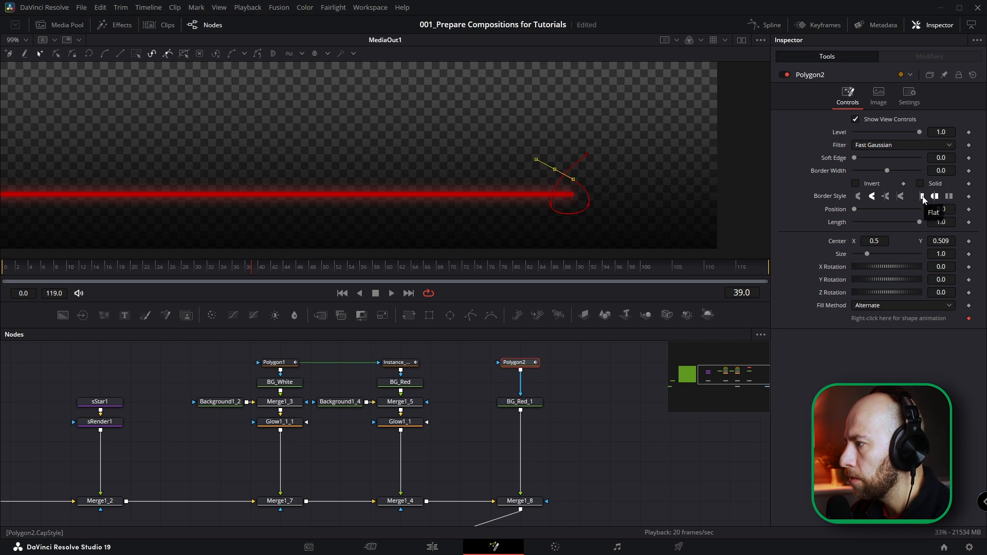
click(922, 198)
click(941, 171)
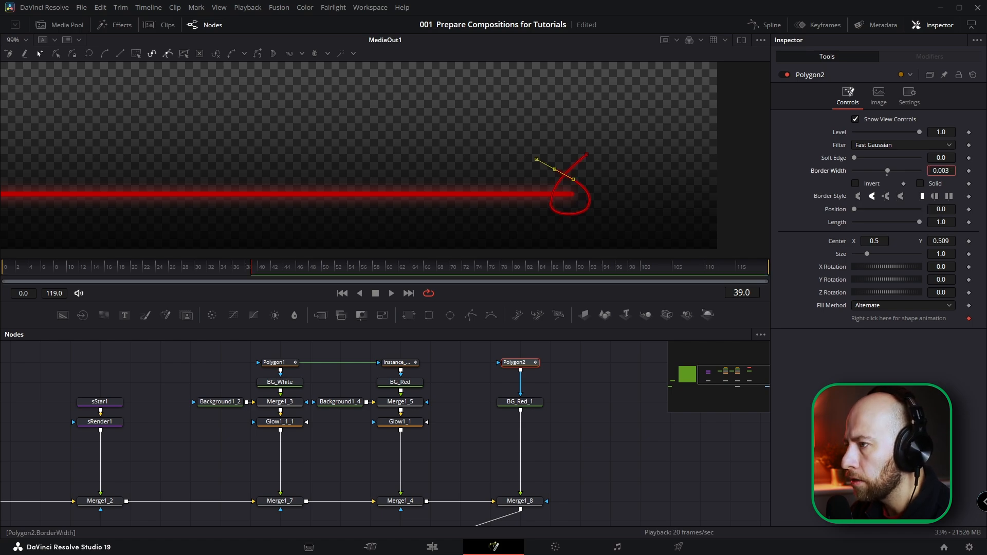
key(Return)
click(856, 121)
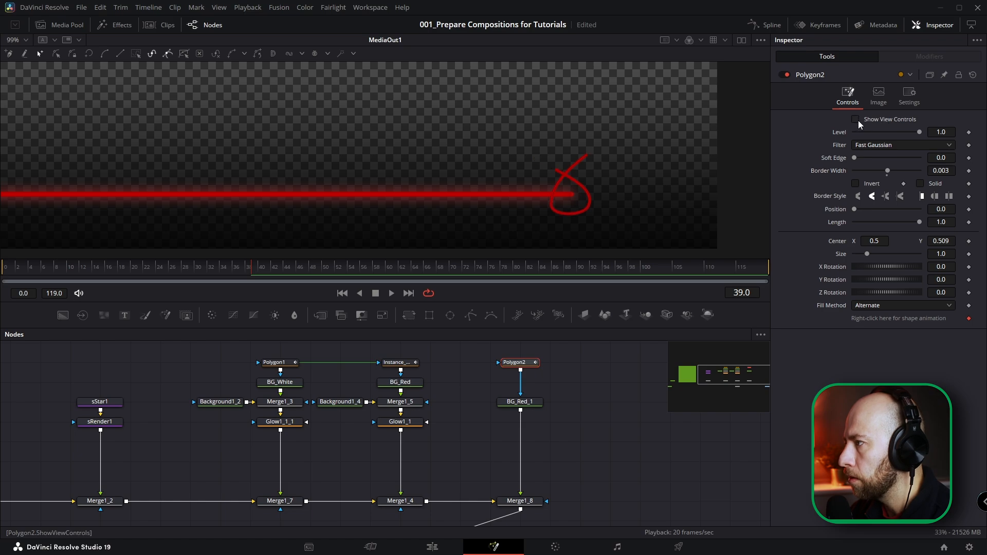
click(945, 170)
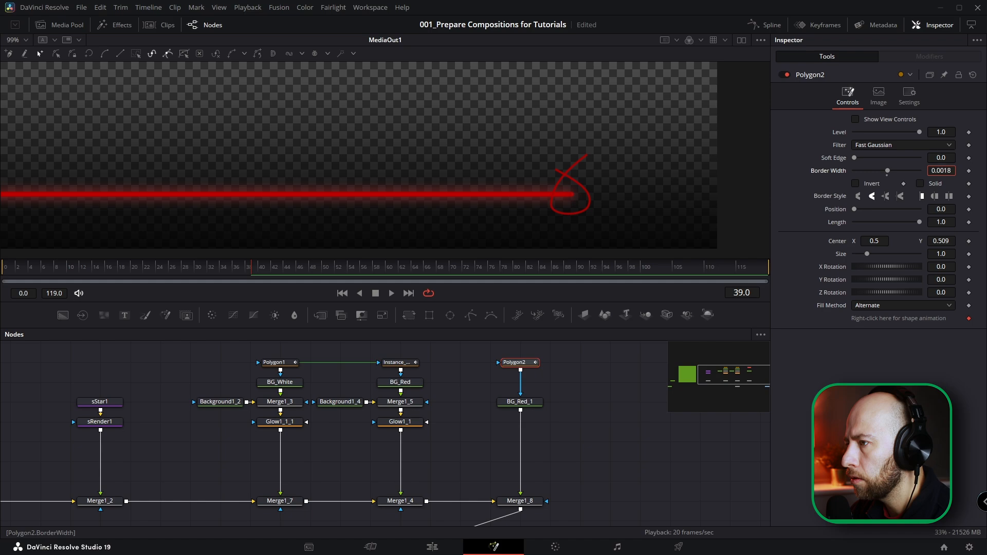
key(Return)
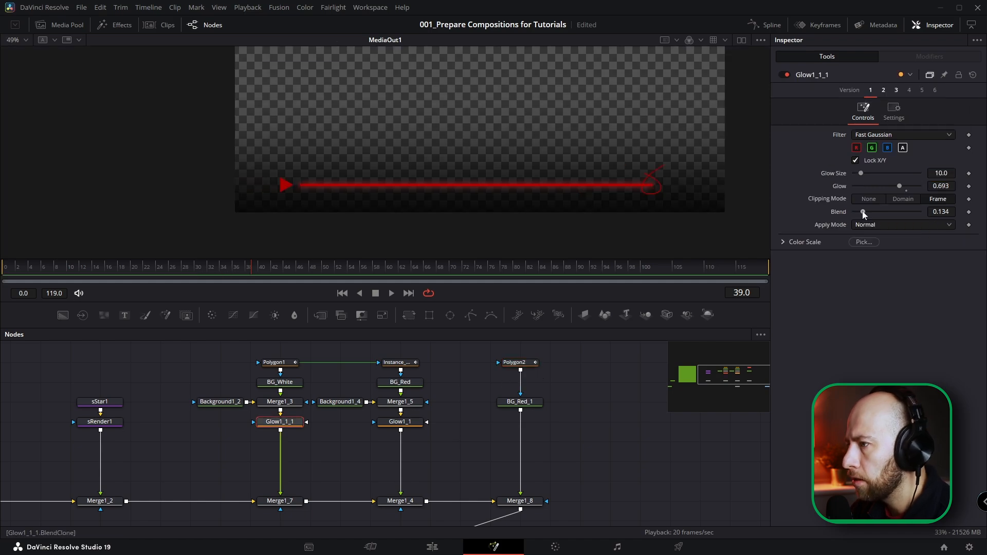
Step: Lower the Blend of the white line's Glow1_1_1 node to 0.047
drag(862, 211, 856, 212)
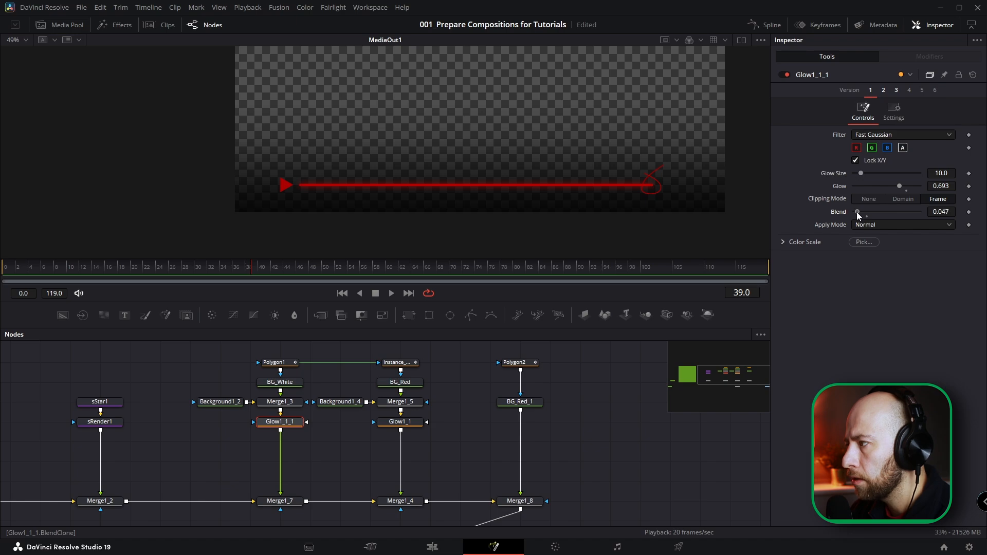
scroll(501, 401, down, 2)
scroll(509, 228, down, 2)
drag(509, 227, 453, 241)
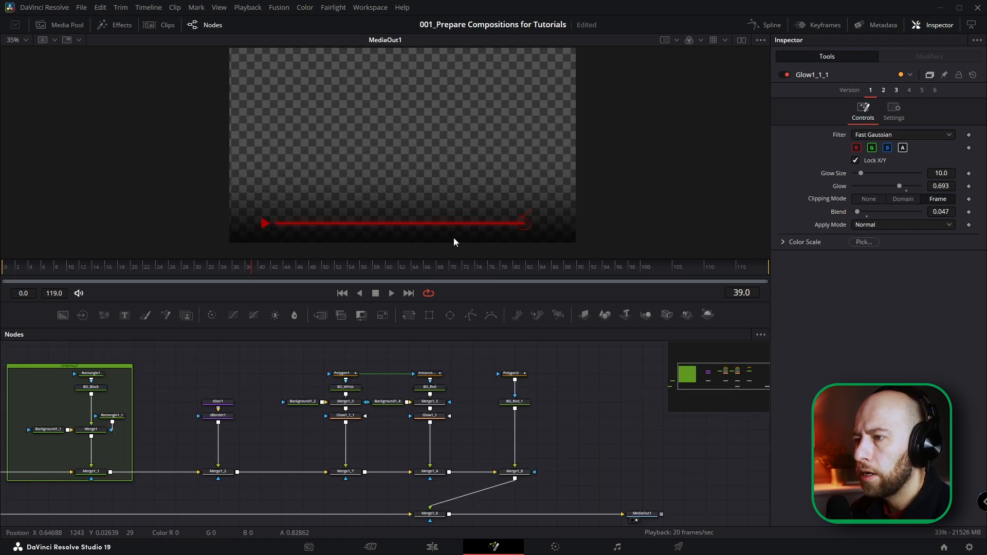
Step: Add a Glow node after sRender1 so the play icon glows
drag(335, 414, 356, 410)
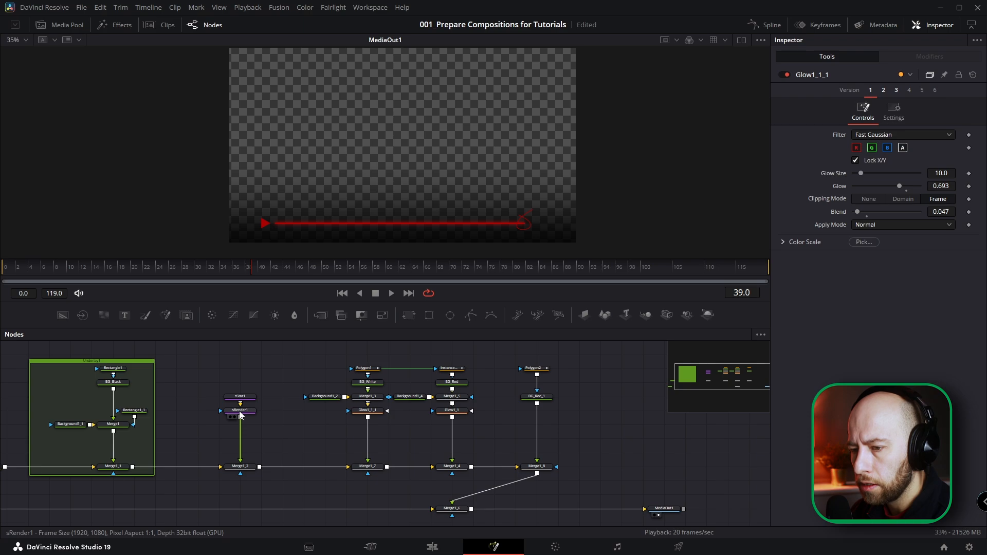
click(240, 411)
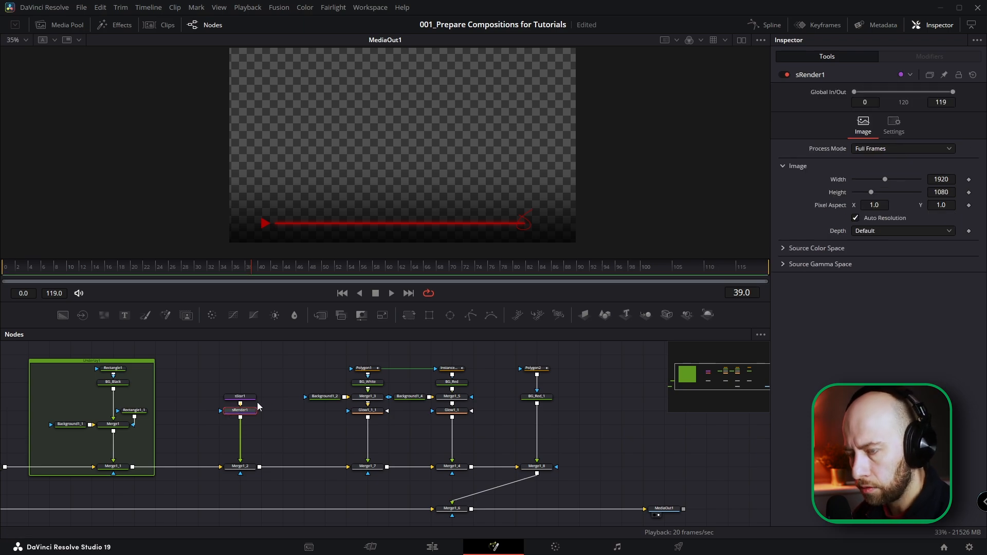
key(shift+space)
text(glow)
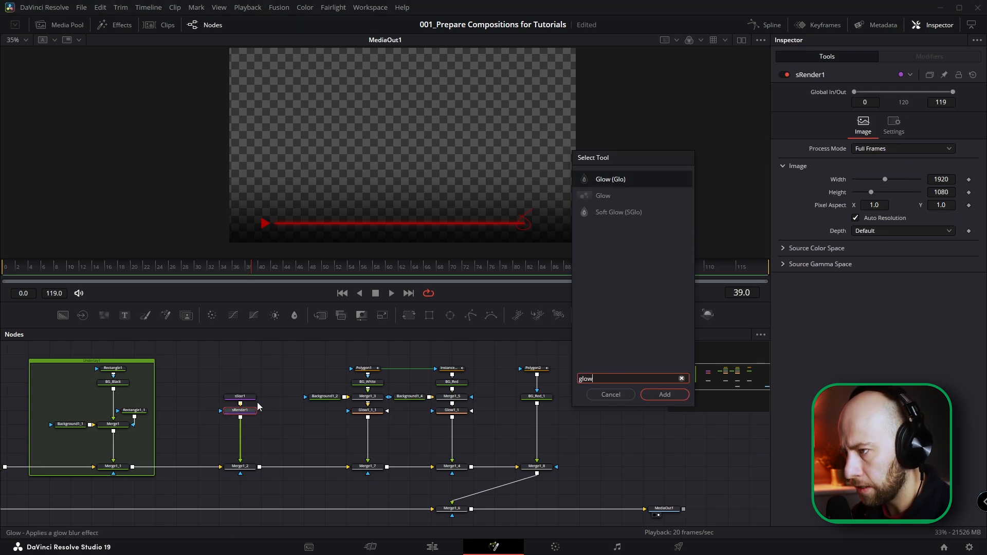
key(Return)
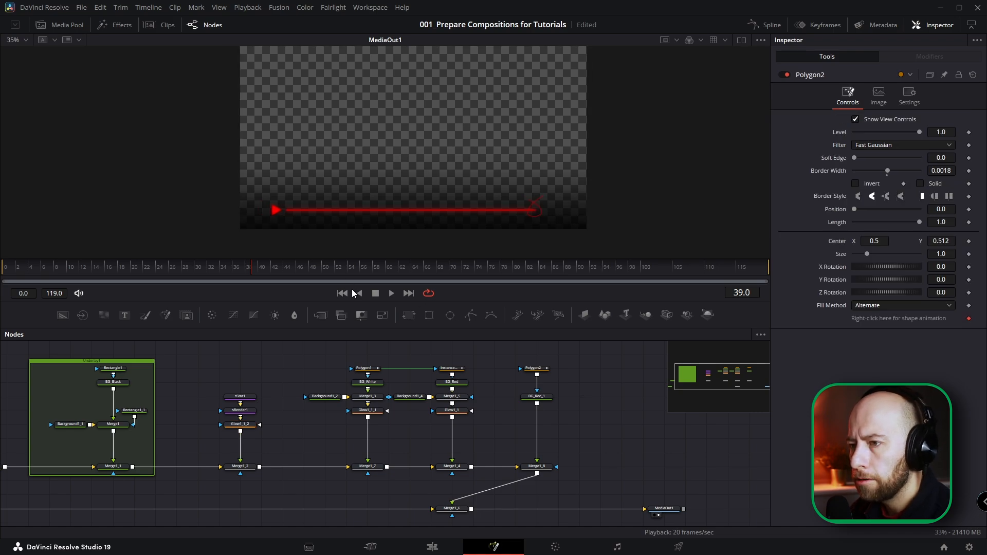
Step: Align Merge1_6 below Merge1_8 and insert a Transform node between them
click(452, 509)
scroll(452, 508, up, 2)
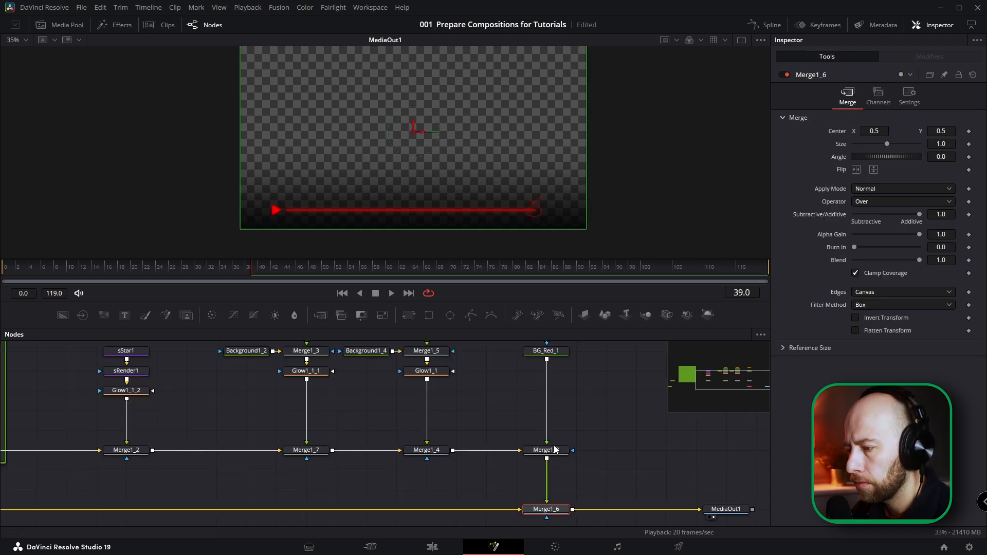
click(555, 451)
click(409, 315)
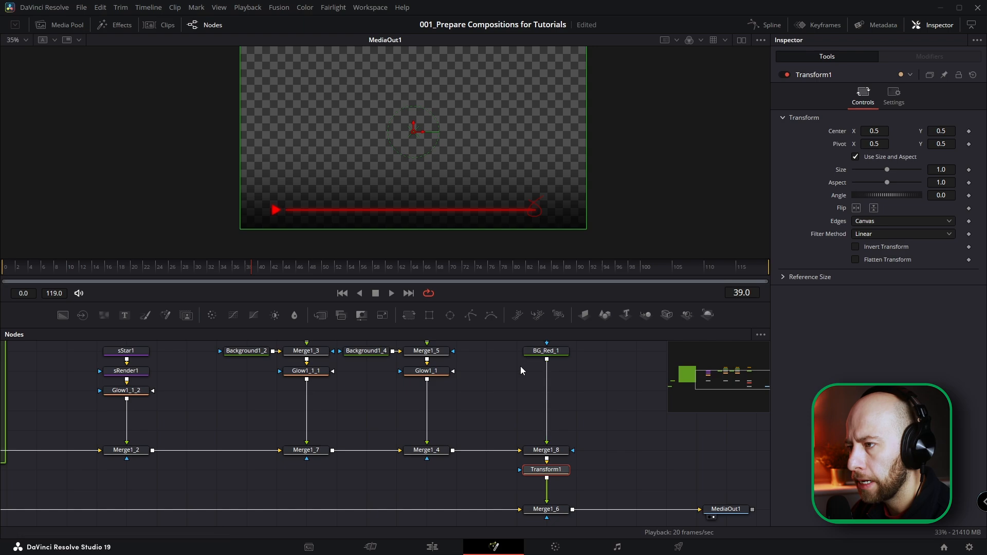
Step: Keyframe Transform1's Center Y at 0.5 on frame 20 and at 0.07 on frame 0 so the bar slides in
drag(944, 132, 901, 131)
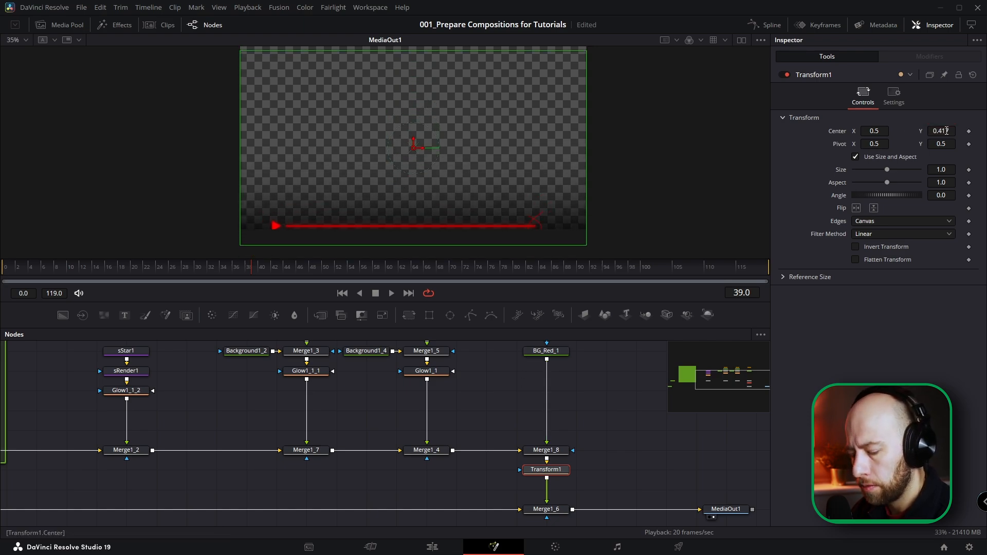
key(ctrl+z)
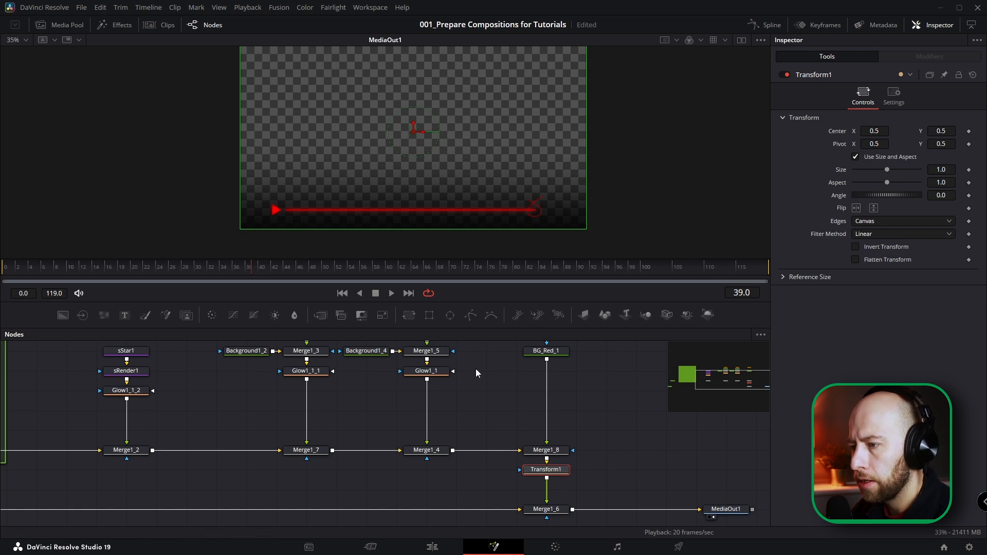
scroll(476, 372, down, 2)
mouse_move(107, 267)
mouse_down()
mouse_move(2, 273)
mouse_move(103, 267)
mouse_up()
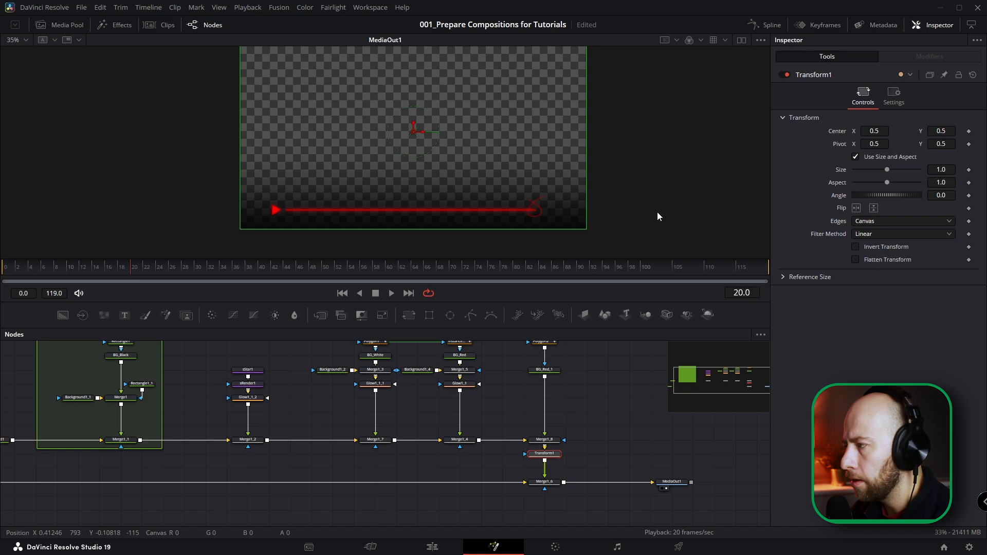
click(969, 131)
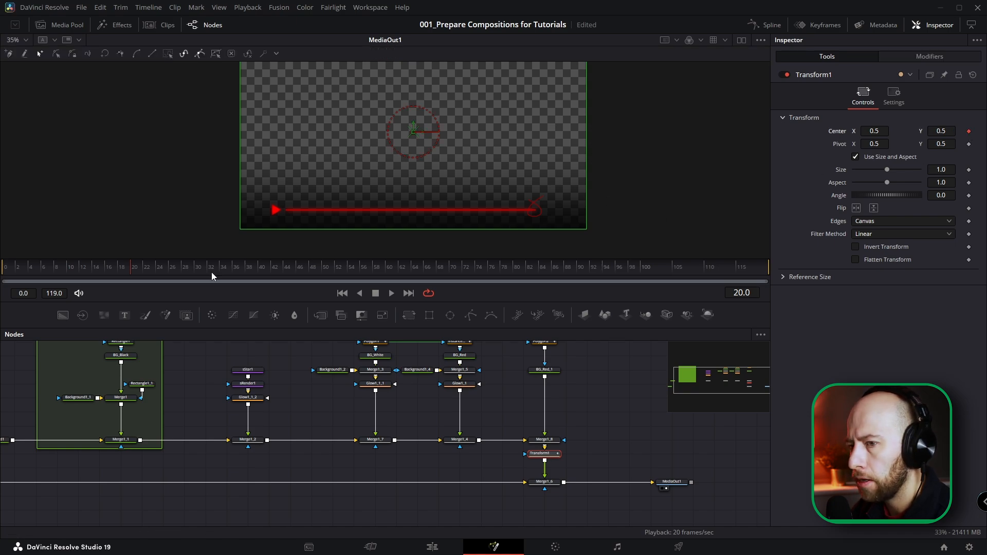
key(Home)
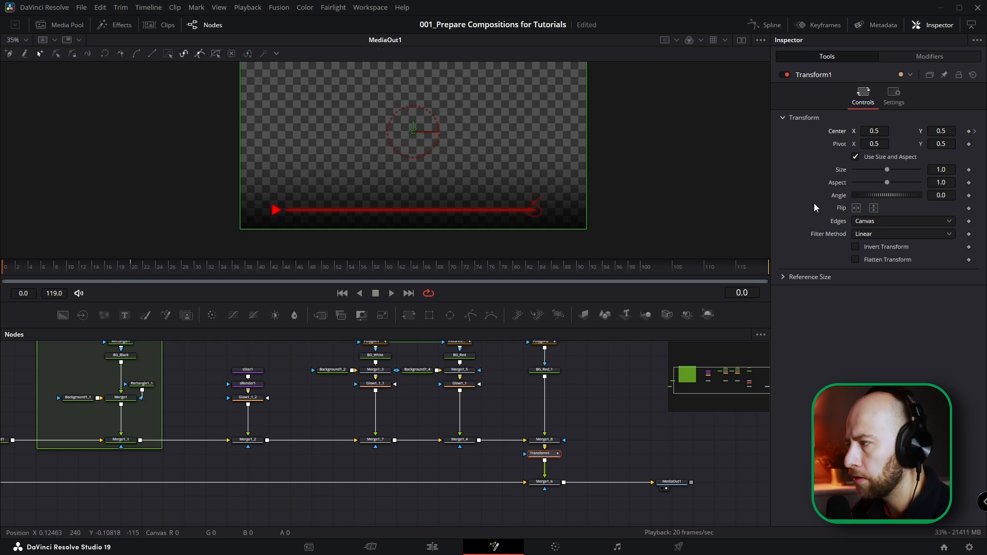
drag(943, 131, 722, 131)
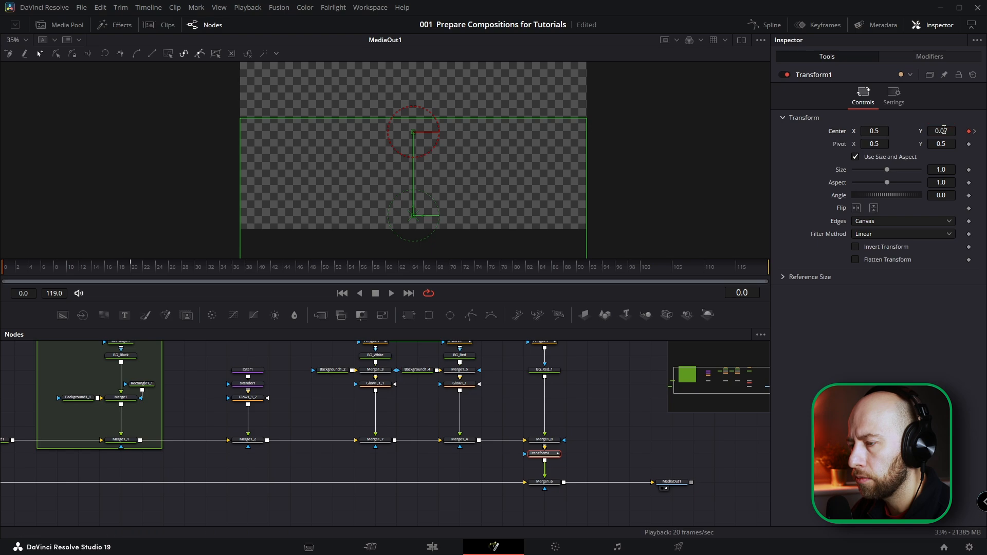
Step: Flatten Transform1's Displacement curve in the spline editor and set its Ease In to 100
click(767, 24)
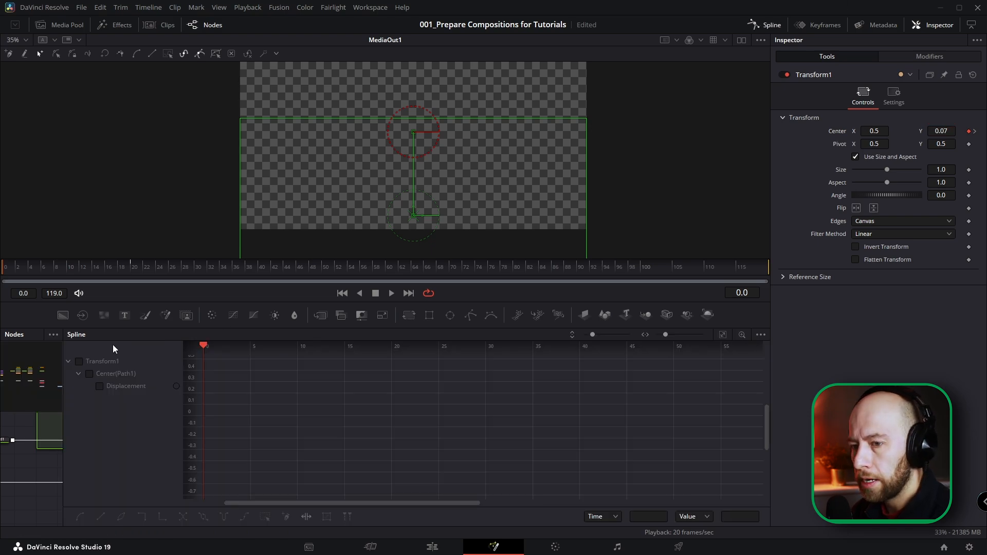
click(79, 361)
click(265, 516)
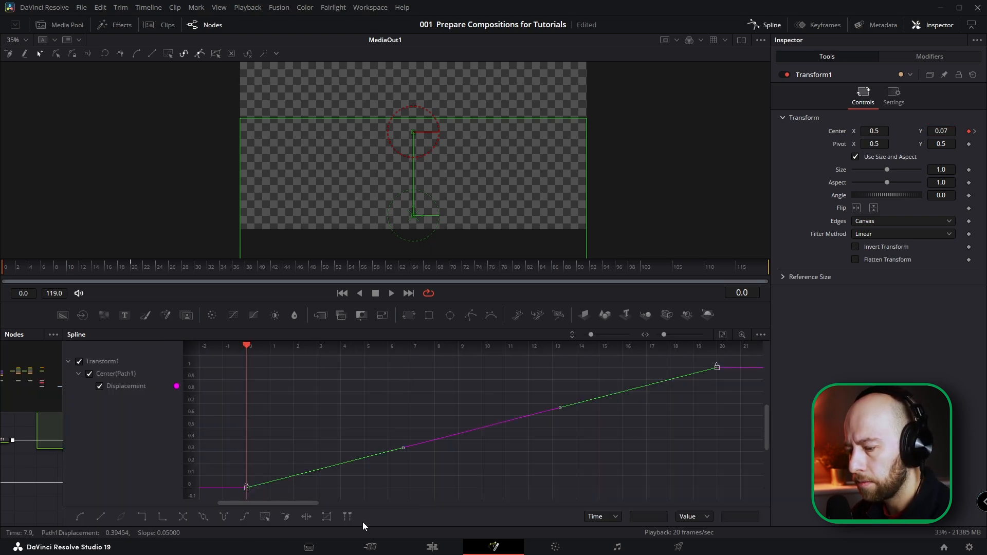
key(f)
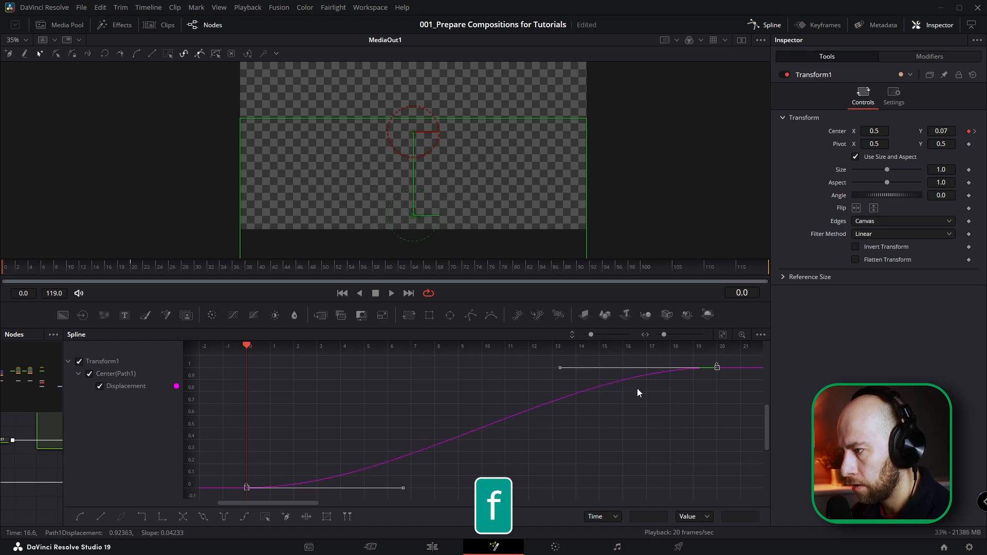
drag(659, 349, 671, 348)
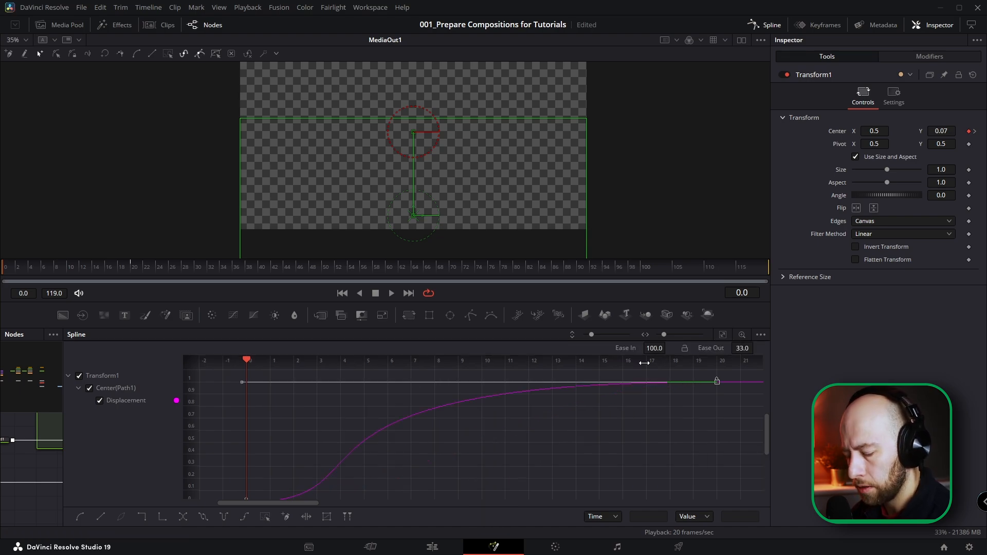
click(766, 25)
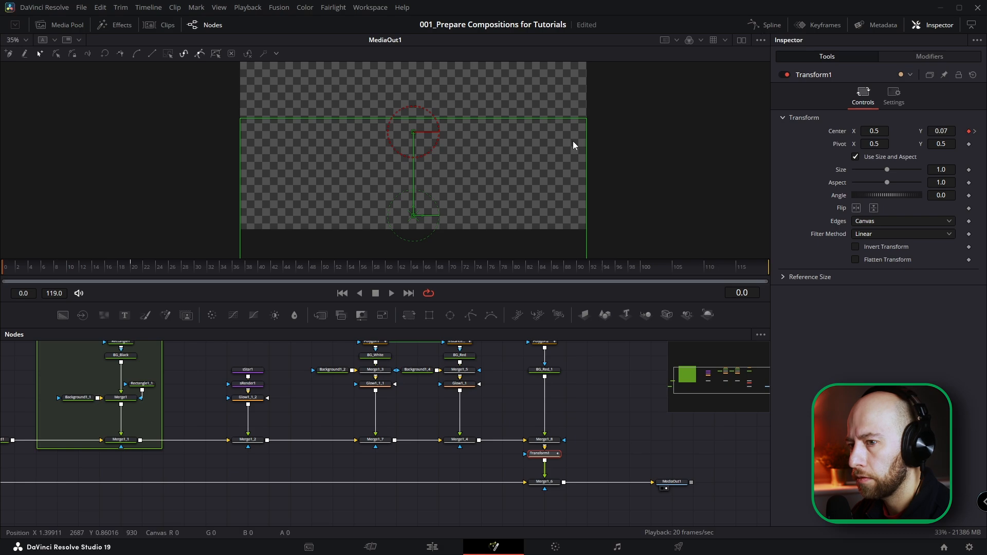
Step: Set the Length of the red line's Instance_Polygon1 to 0.0 and keyframe it on frame 20
mouse_move(116, 268)
mouse_down()
mouse_move(79, 271)
mouse_move(131, 273)
mouse_up()
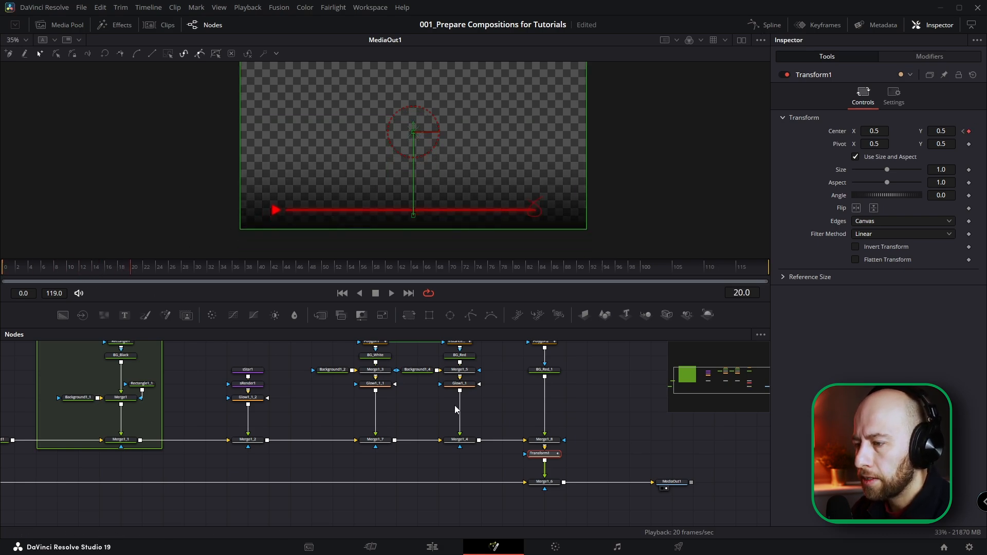
drag(454, 405, 440, 434)
click(371, 372)
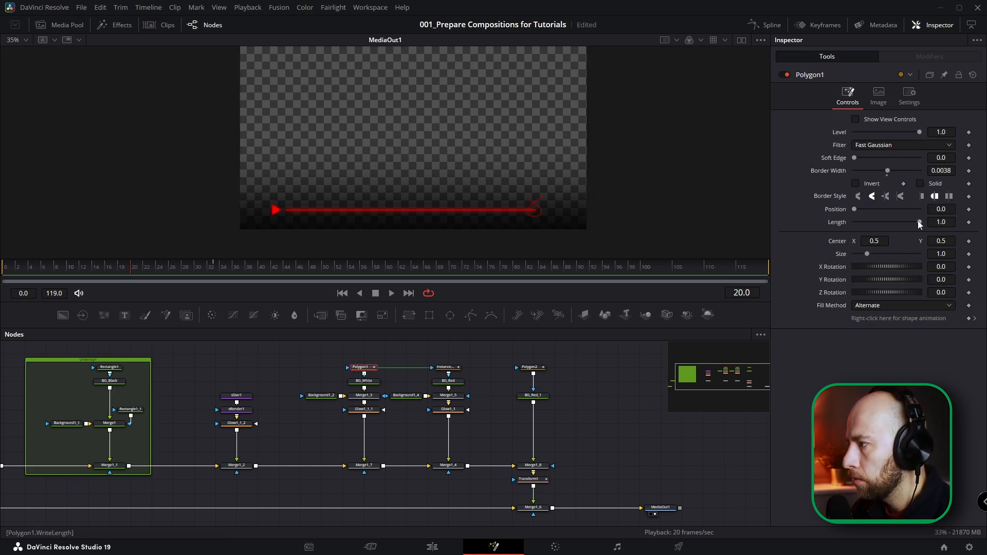
mouse_move(919, 222)
mouse_down()
mouse_move(907, 223)
mouse_move(922, 223)
mouse_up()
click(447, 367)
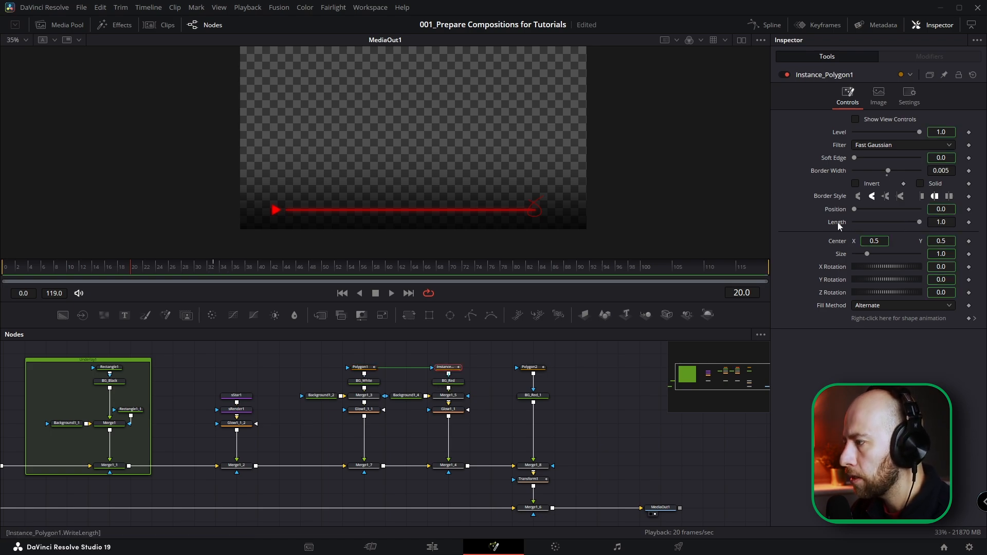
drag(918, 221, 850, 214)
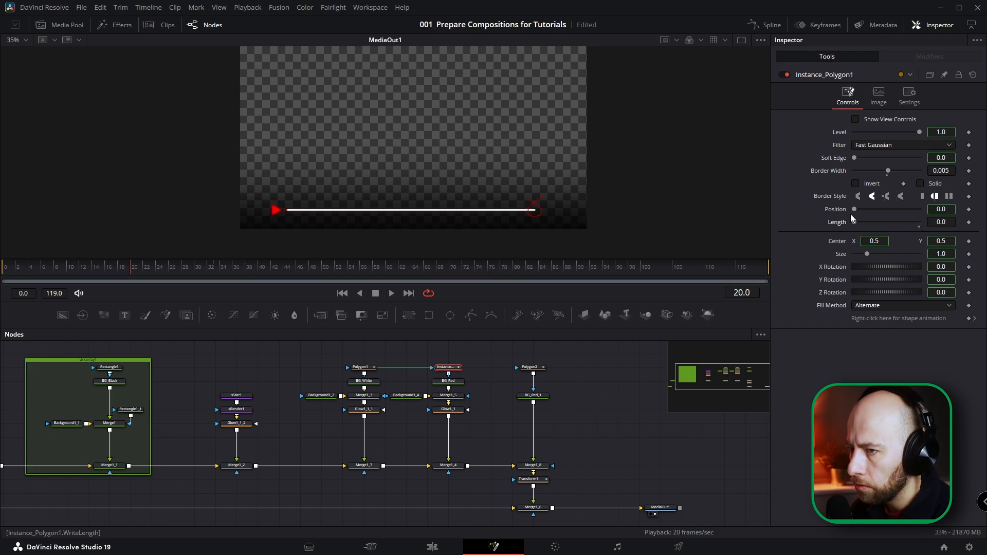
drag(136, 266, 133, 268)
click(969, 222)
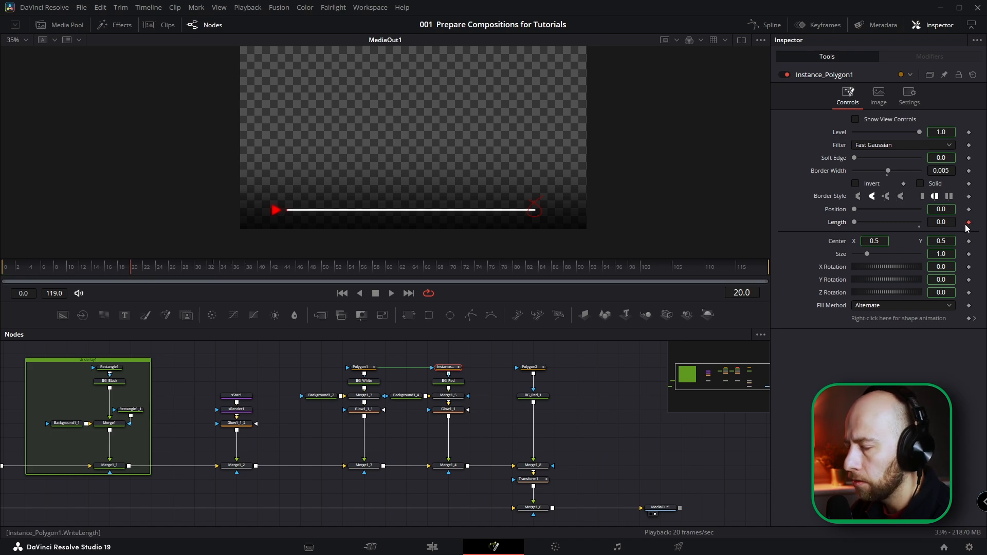
Step: Keyframe the red line's Length at 1.0 on frame 60 and ease its animation curve
drag(135, 268, 150, 270)
click(384, 279)
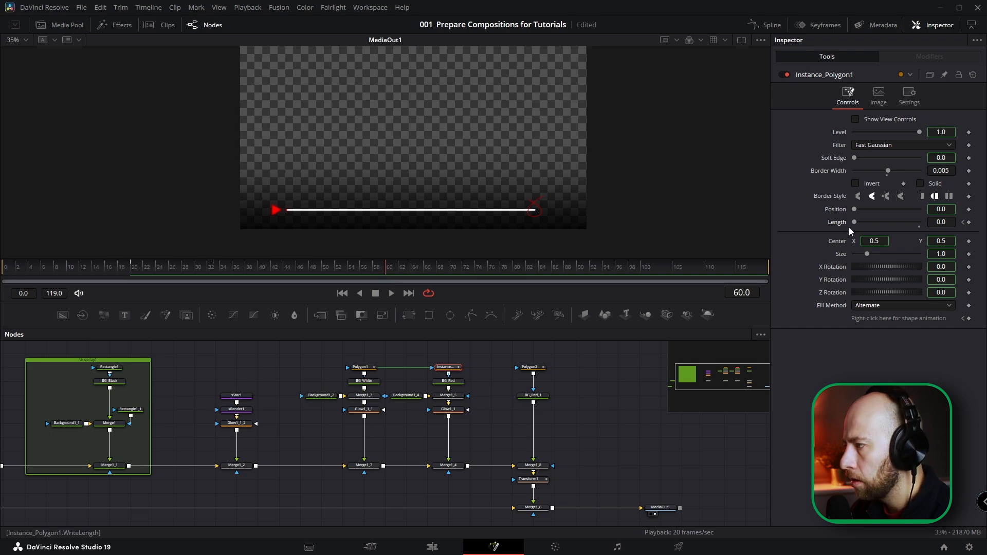
drag(855, 222, 927, 230)
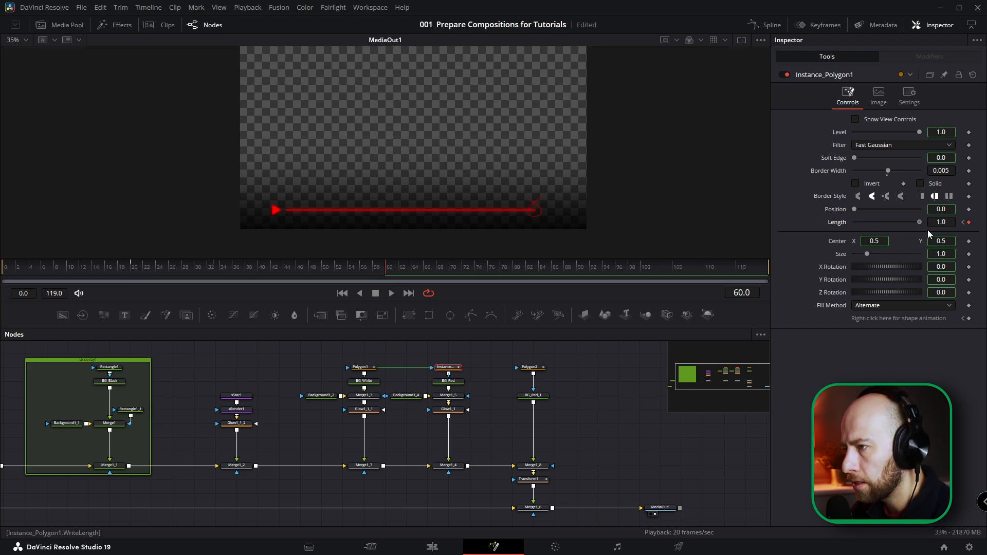
click(766, 23)
click(766, 25)
Step: Go to frame 46 and rename the loop accent's Polygon2 node as Knot
click(375, 267)
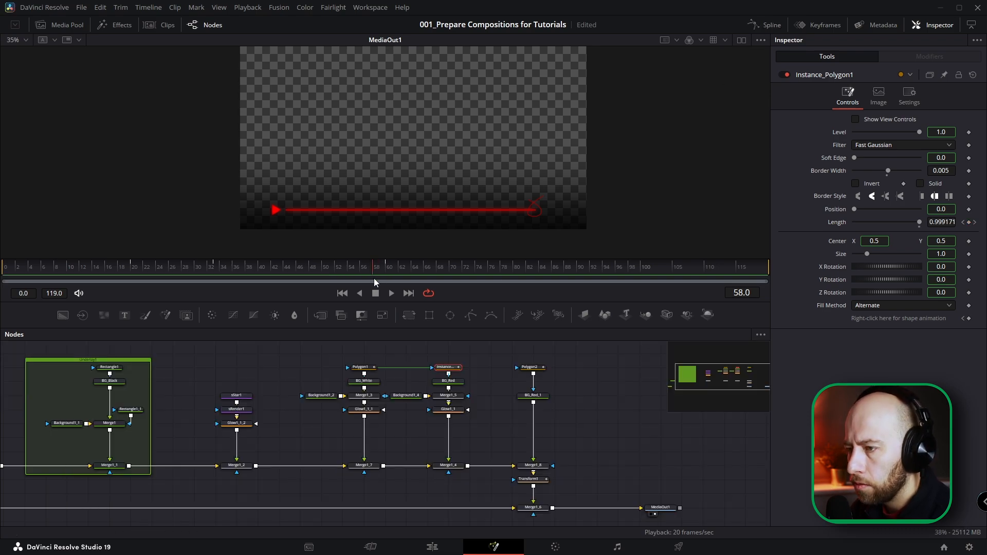
drag(376, 266, 299, 280)
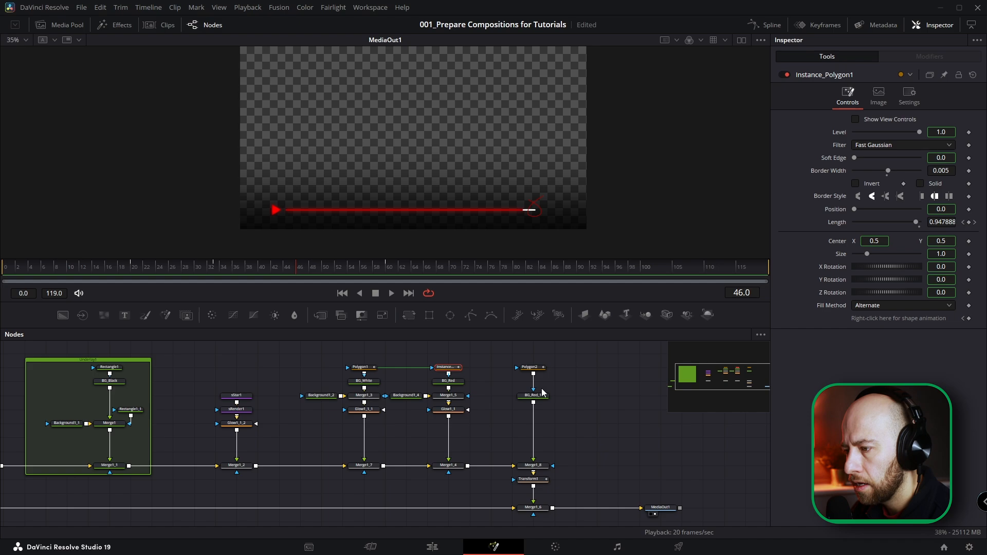
click(537, 369)
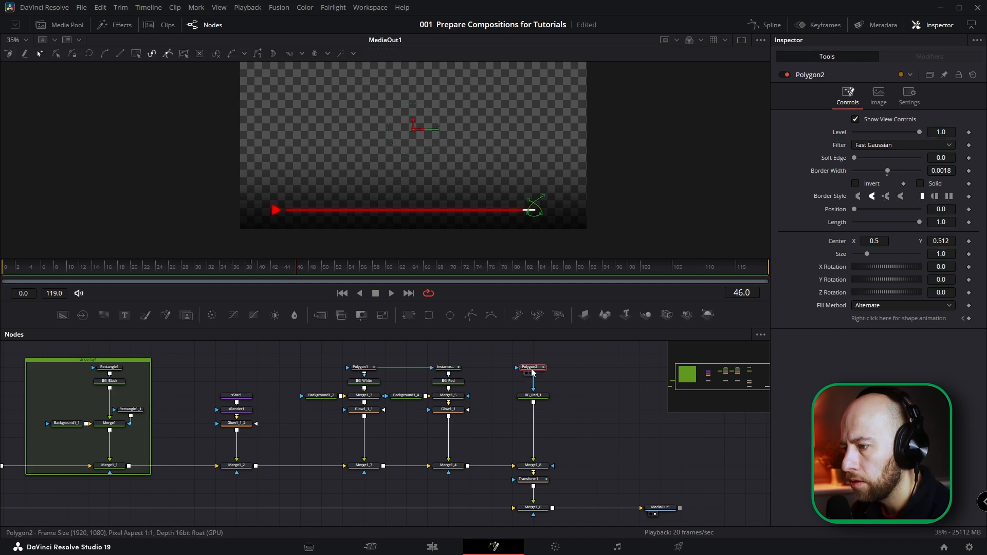
key(F2)
text(Knot)
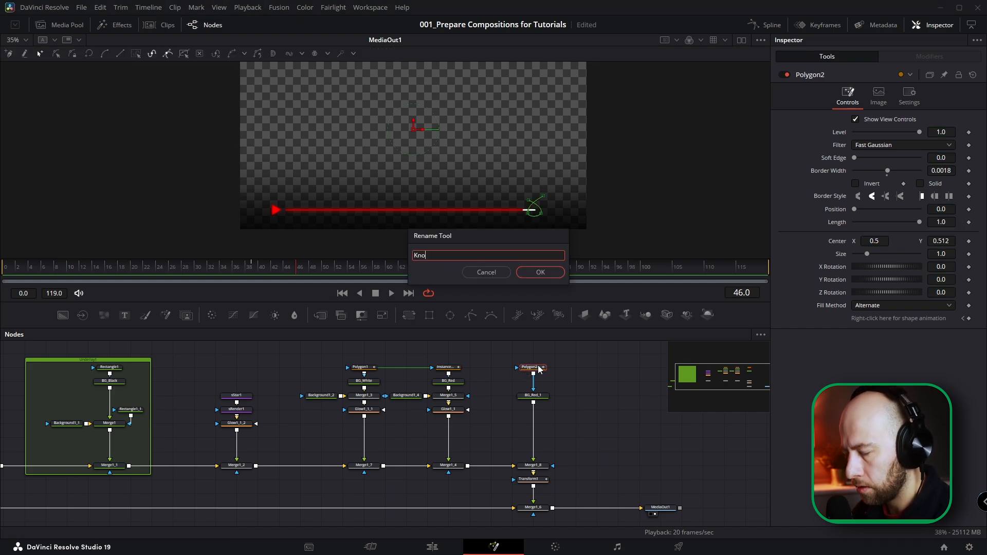
key(Return)
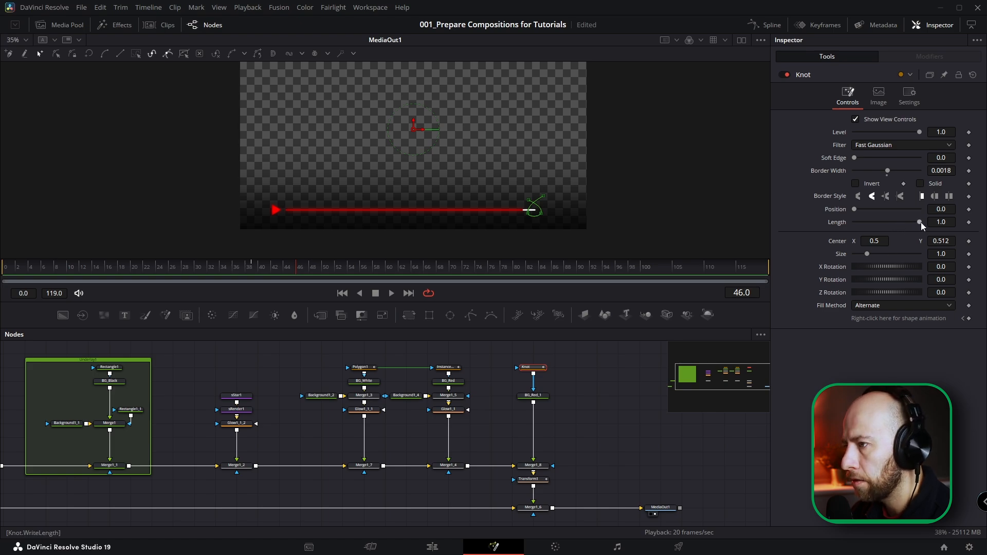
Step: Hide Knot's view controls and keyframe its Position at 1.0 on frame 46 and 0.0 on frame 66
click(856, 119)
mouse_move(919, 222)
mouse_down()
mouse_move(852, 229)
mouse_move(918, 230)
mouse_up()
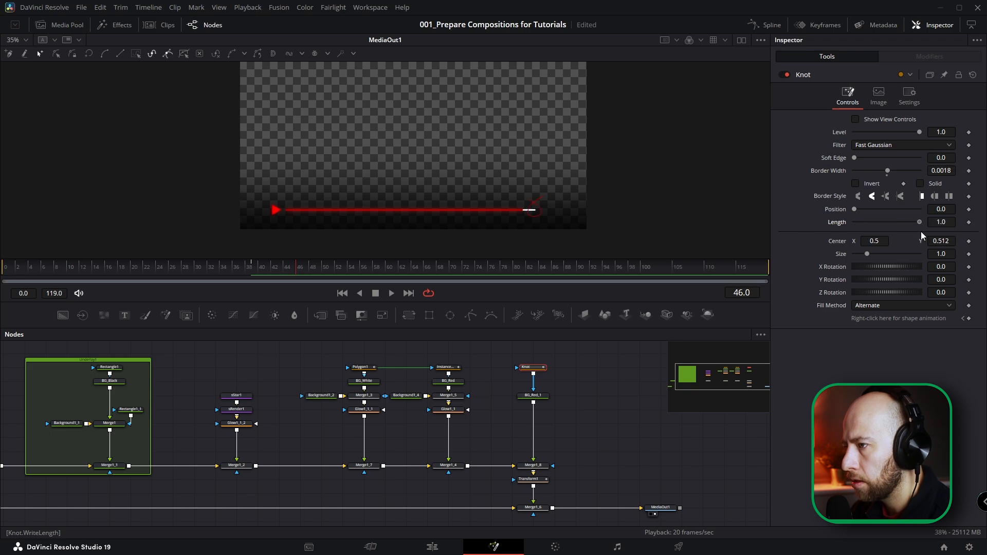
drag(856, 209, 910, 214)
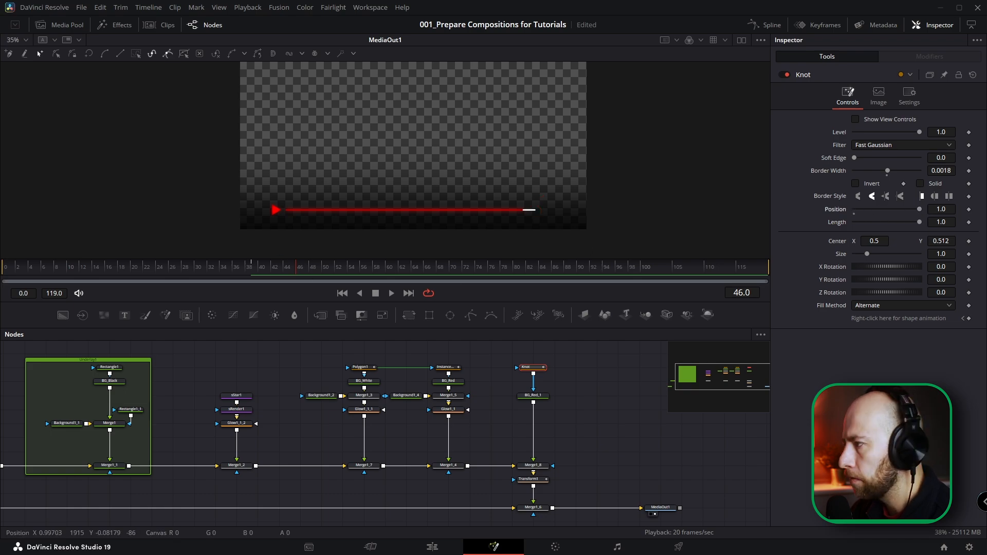
click(968, 209)
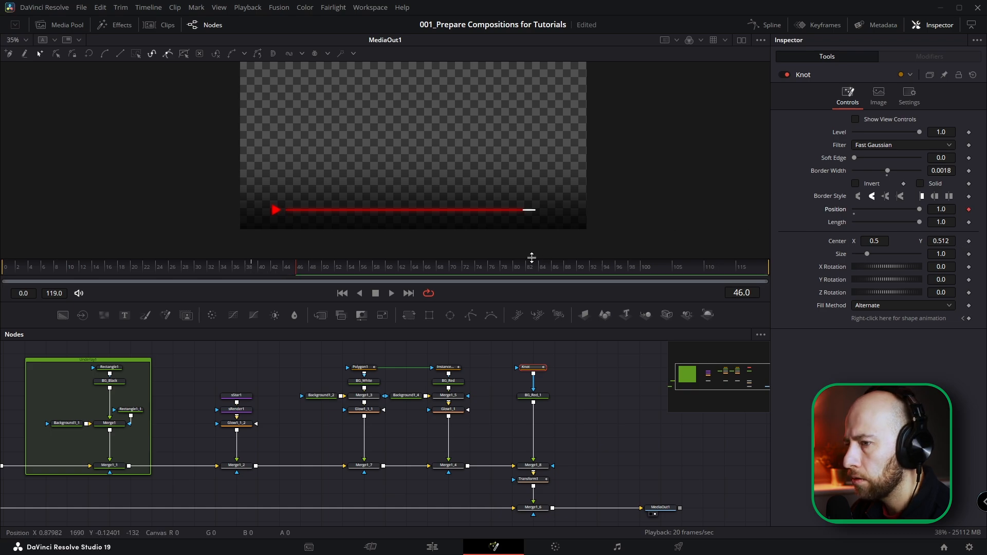
drag(301, 268, 425, 267)
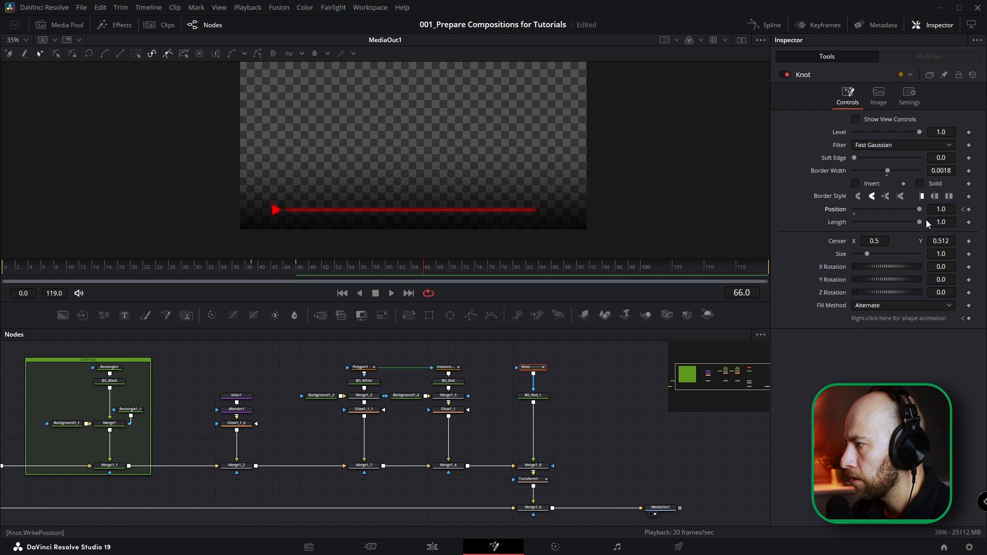
drag(921, 207, 846, 210)
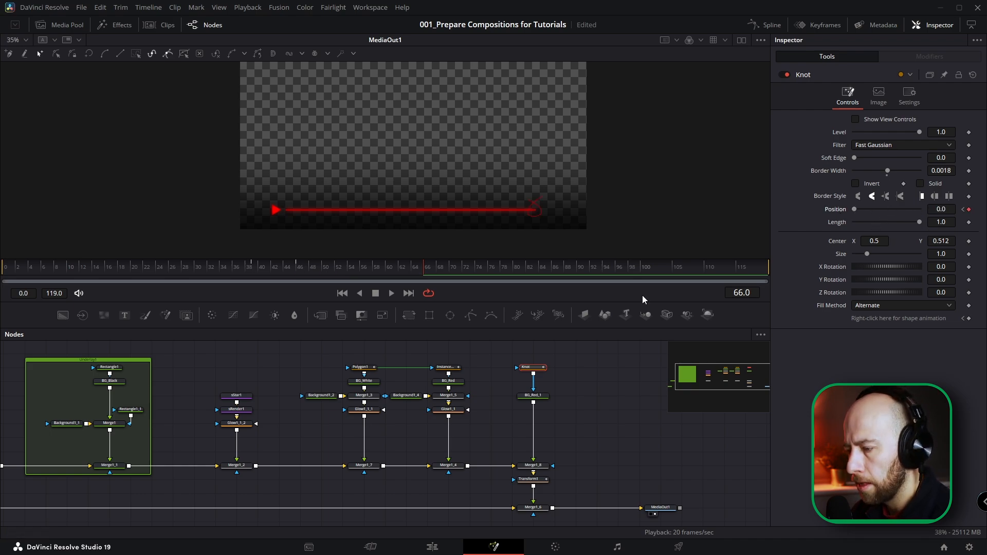
Step: Fit Knot's curves in the spline editor, flatten the Position keyframes and set their Ease In to 100
click(771, 25)
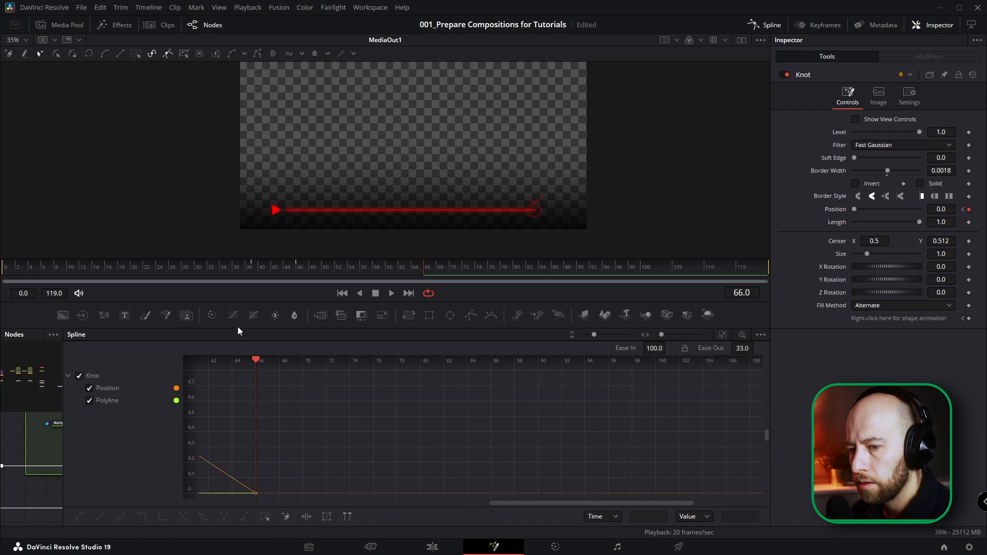
click(724, 335)
drag(736, 369, 304, 538)
key(f)
drag(656, 349, 690, 349)
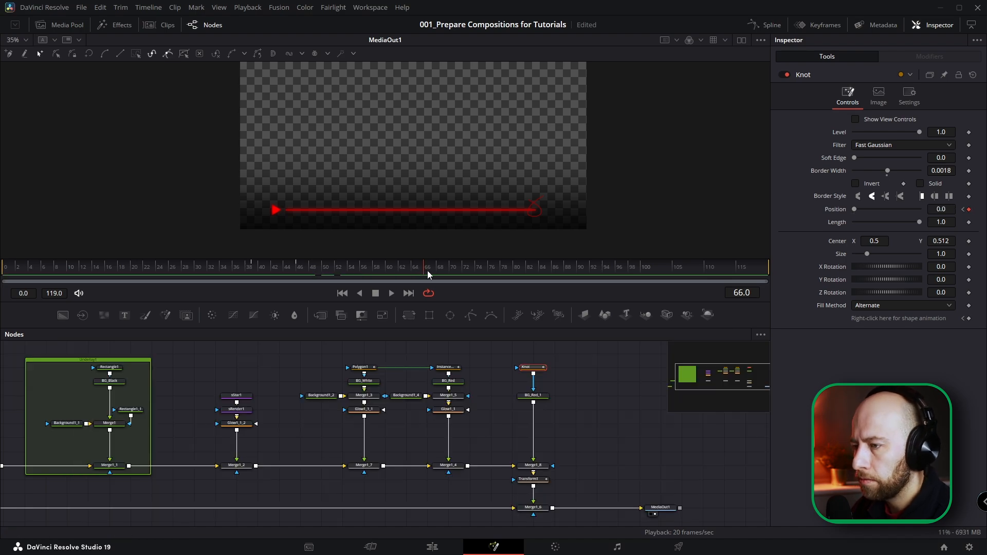
Step: Keyframe Transform1's Center Y at 0.5 on frame 90 and at 0.097 on frame 110 for the exit
drag(427, 270, 578, 271)
click(530, 479)
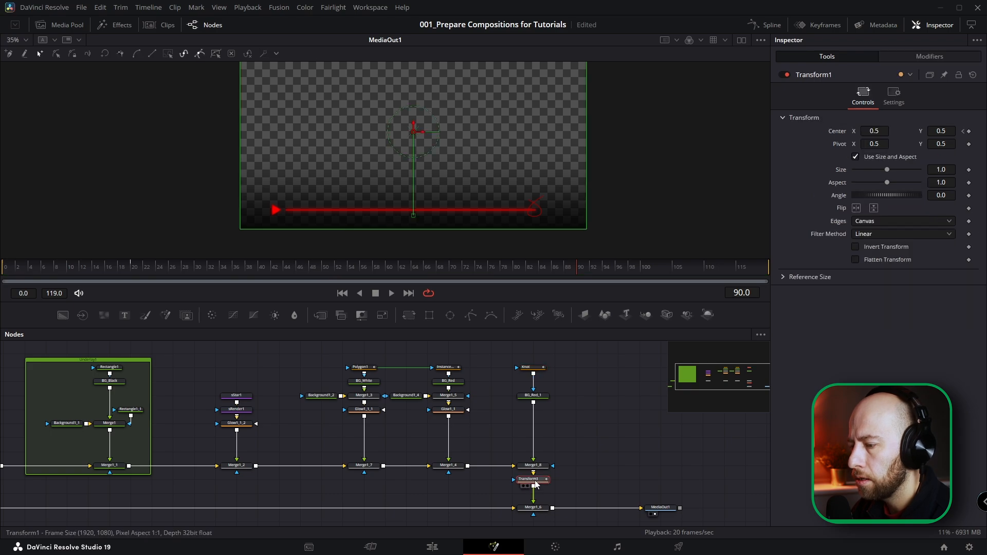
click(969, 131)
drag(578, 266, 709, 282)
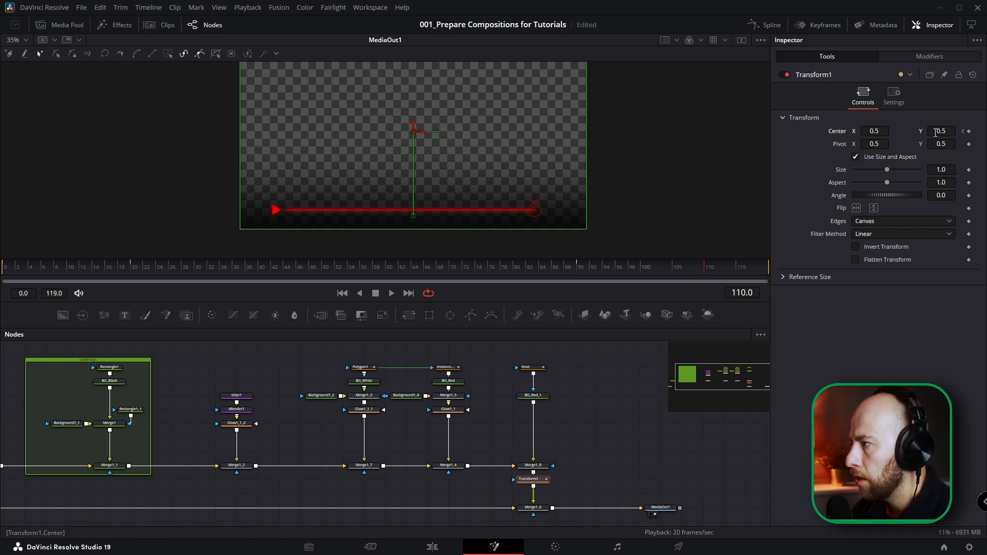
drag(947, 131, 877, 160)
Step: Apply the In Cubic ease to the exit segment of Transform1's Displacement curve in the spline editor
click(765, 25)
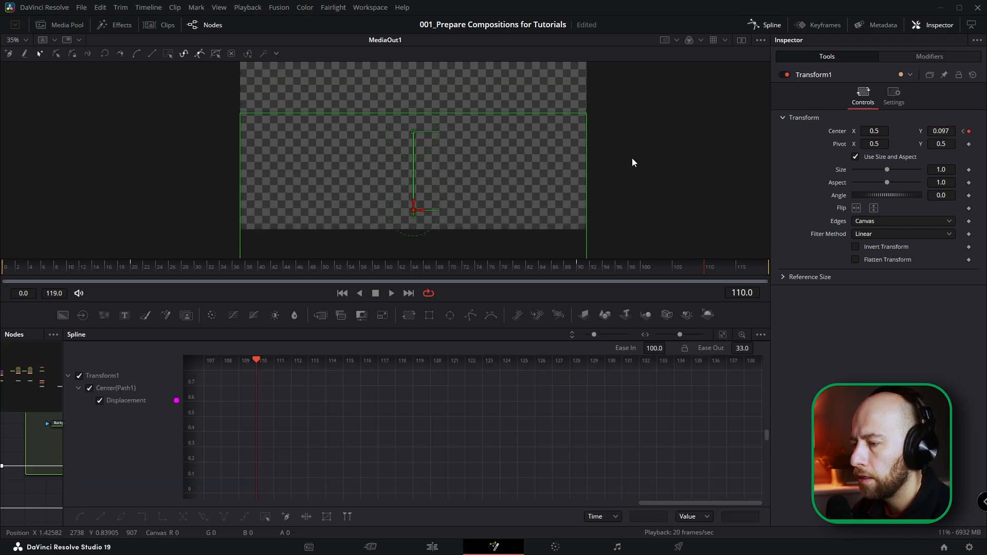
right_click(591, 434)
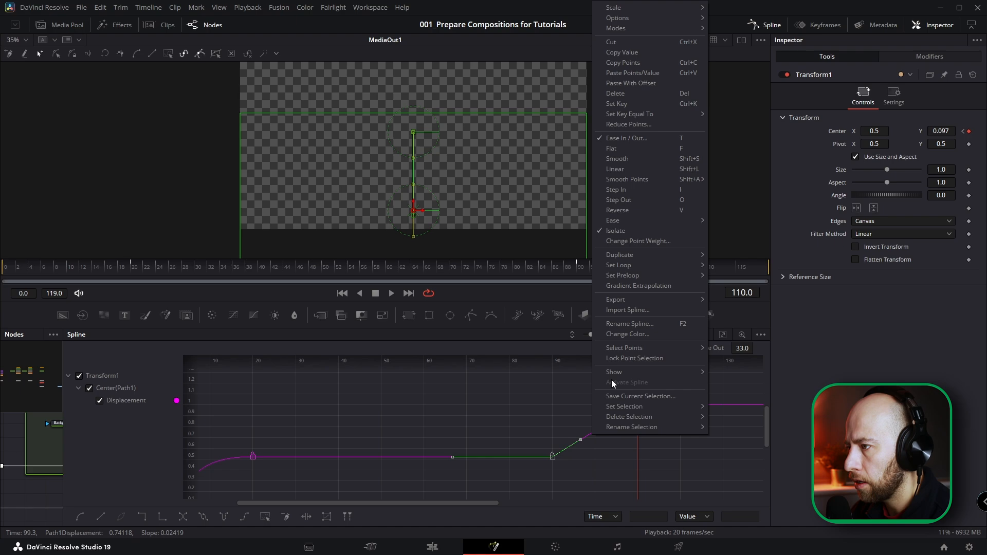
mouse_move(627, 218)
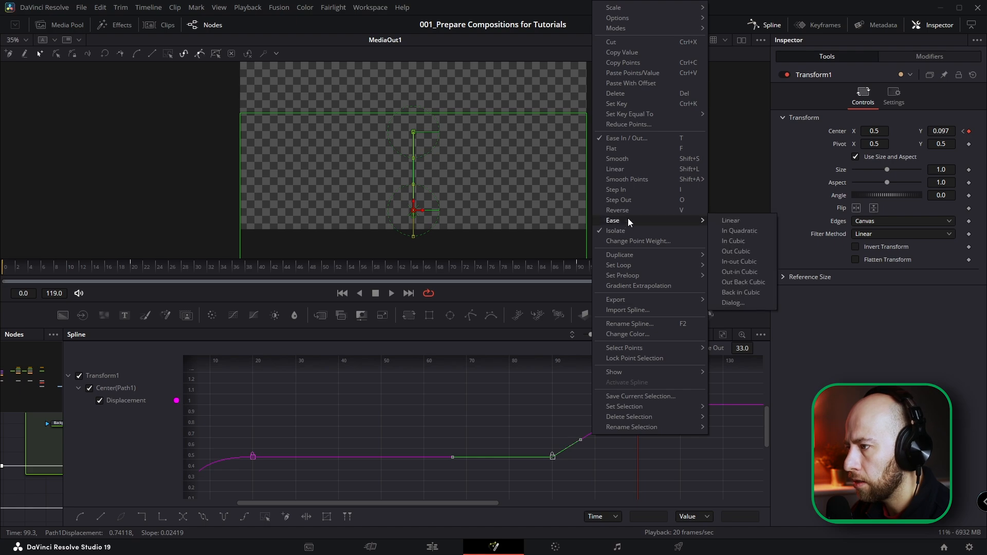
click(736, 243)
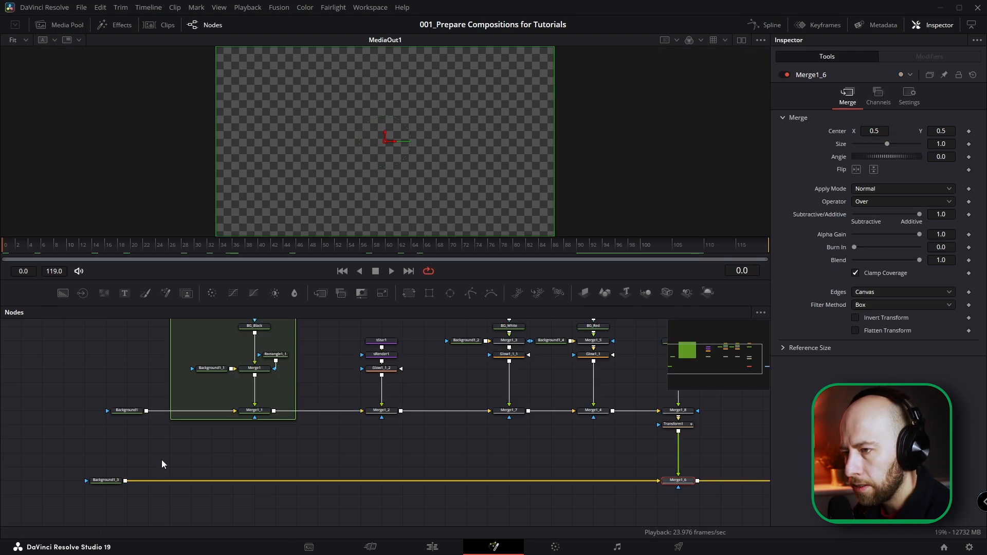
Step: Preview the bar's animation, enable the image clip on V1 of the edit timeline, and scrub through the composite
drag(140, 247, 235, 249)
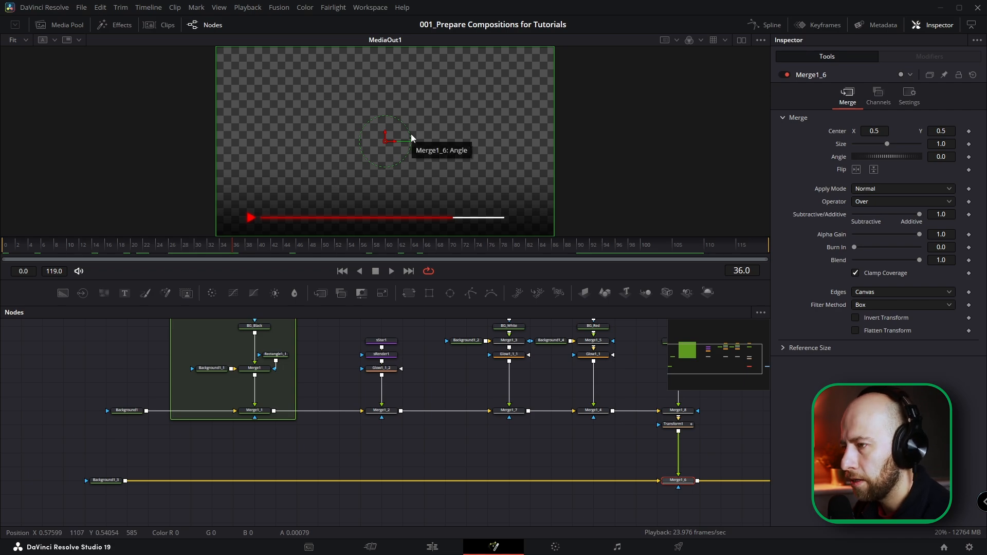
click(431, 548)
click(662, 410)
key(d)
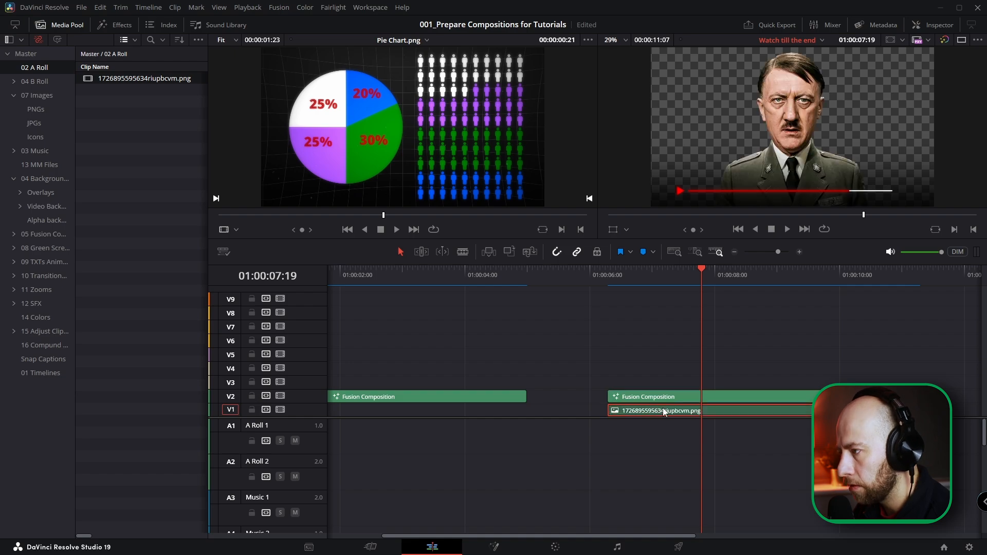
drag(609, 277, 748, 293)
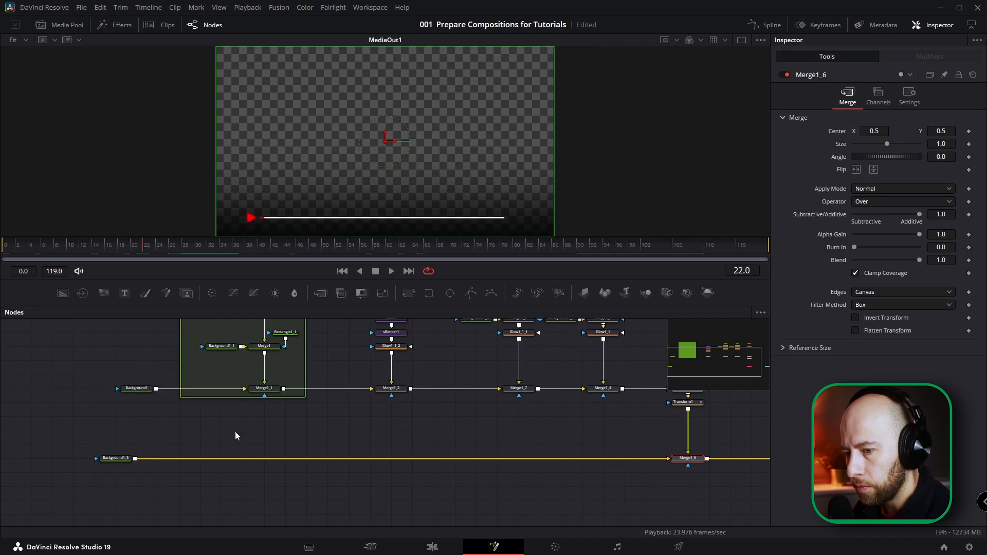
scroll(156, 488, up, 3)
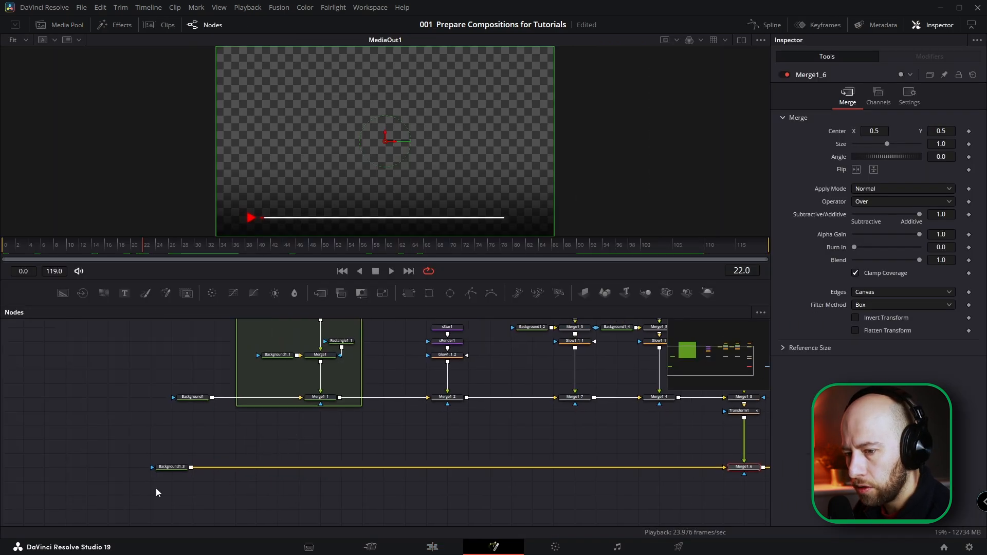
click(190, 463)
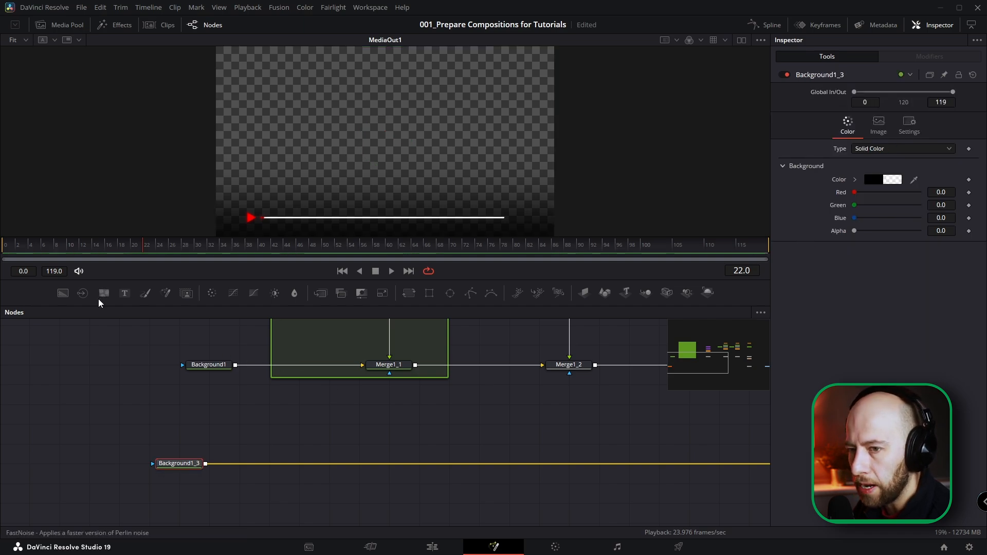
drag(88, 301, 253, 420)
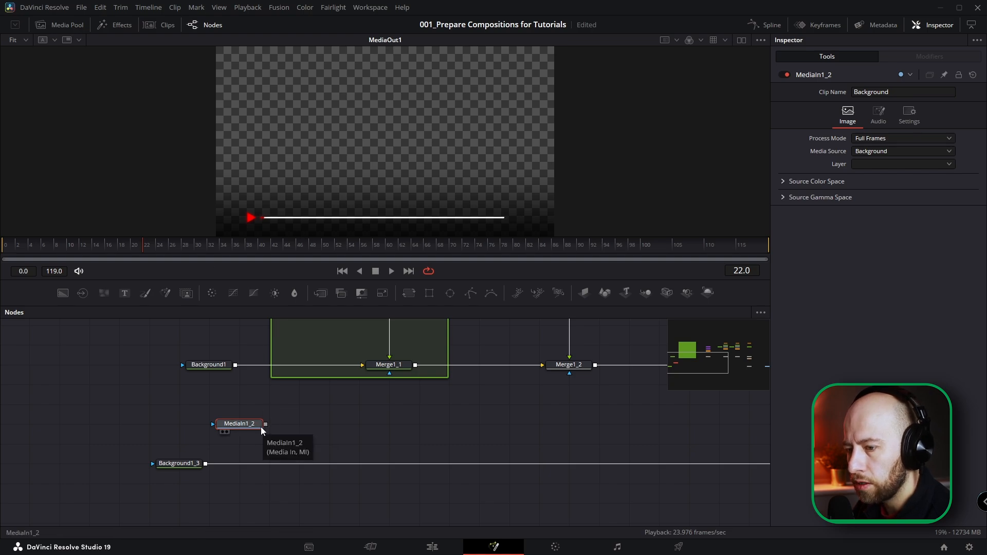
mouse_move(265, 424)
mouse_down()
mouse_move(202, 468)
mouse_move(250, 424)
mouse_up()
key(Delete)
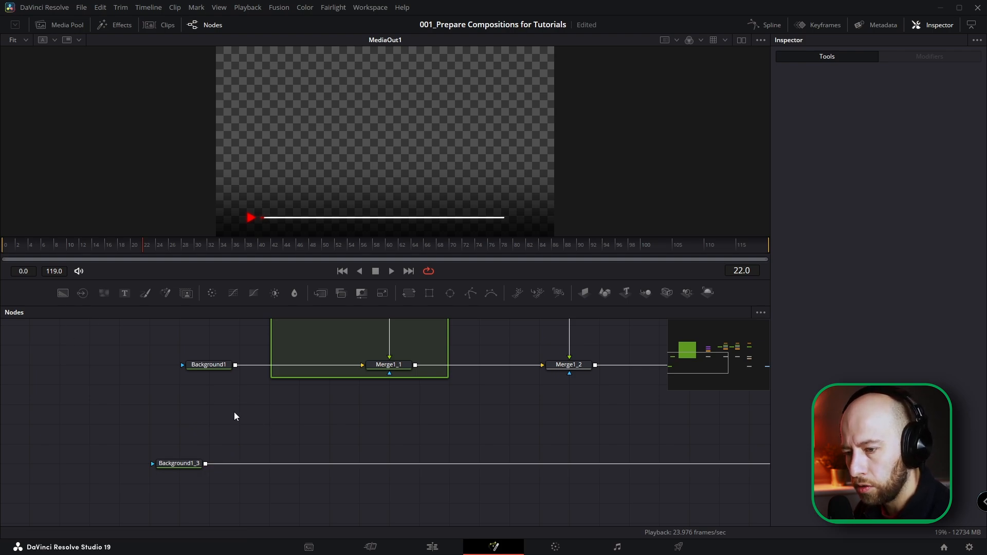
Step: Add a Media In node by searching for "media" and merge it over Background1_3
key(shift+space)
text(media)
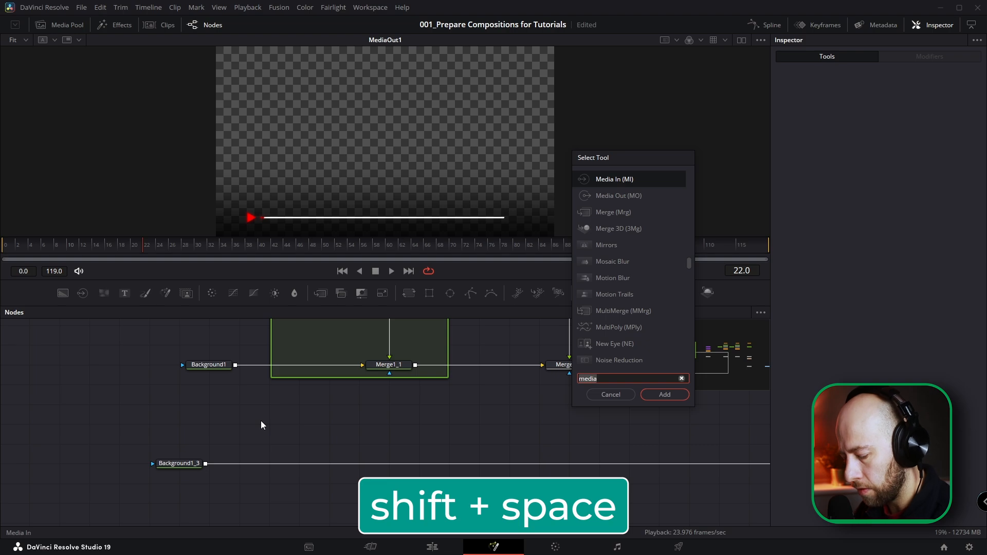
key(Return)
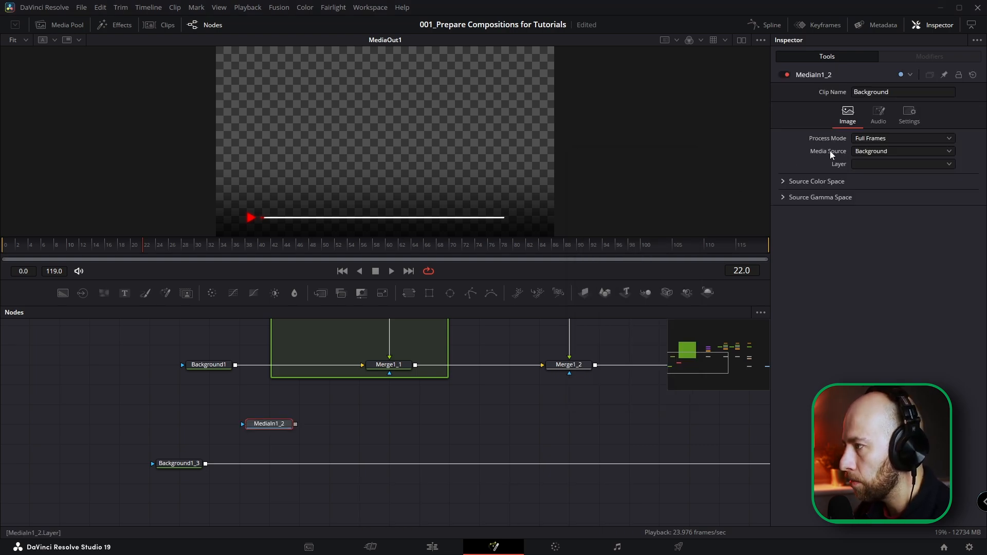
drag(295, 424, 203, 466)
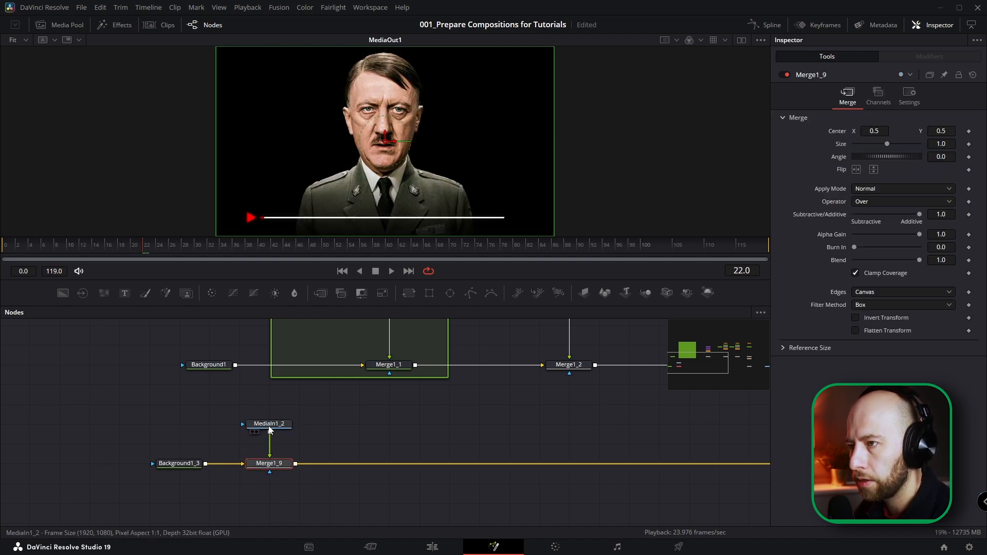
click(269, 426)
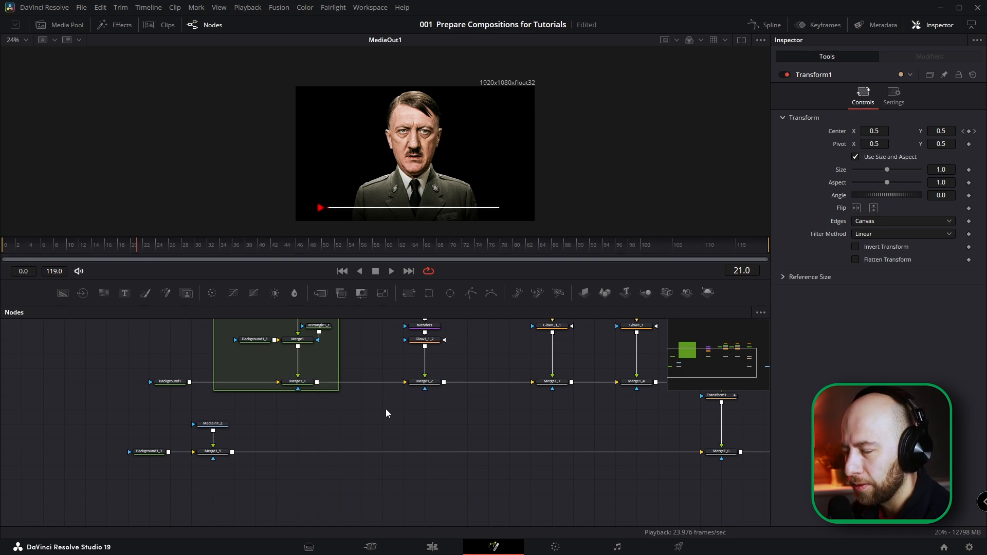
drag(400, 405, 349, 417)
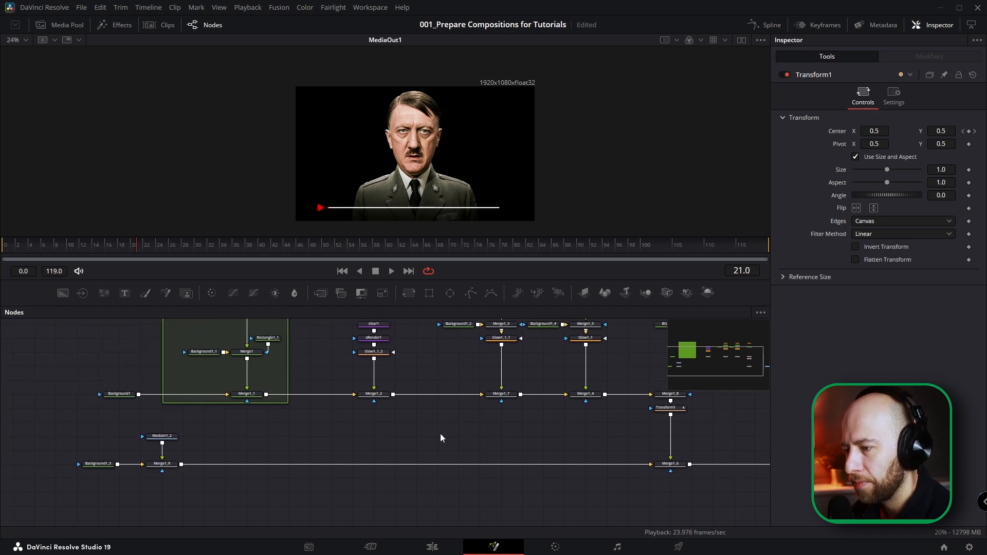